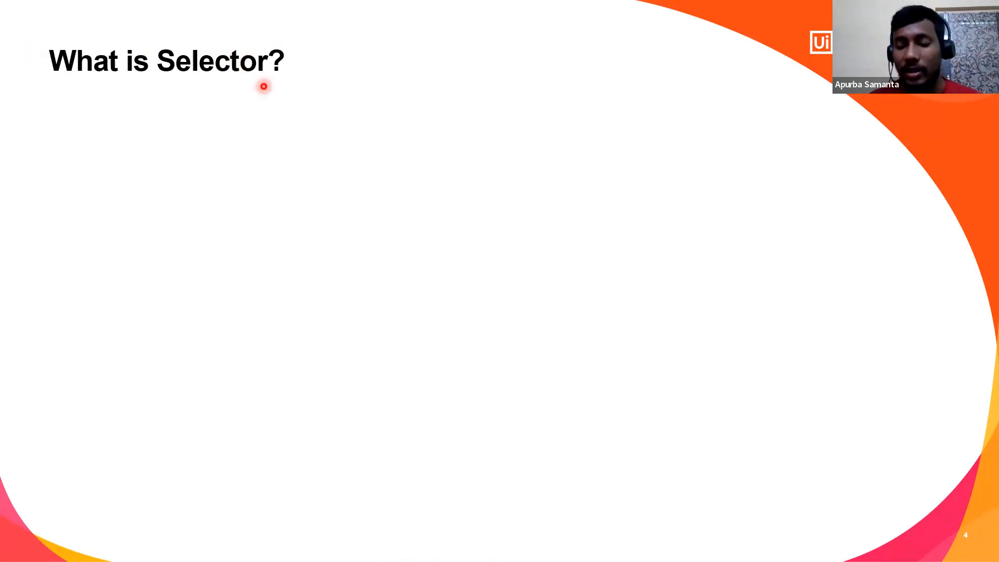
Step: Reveal the web page picture on the "What is Selector?" slide and switch to the Ui Automation event page in Chrome
{"action": "key", "text": "Right"}
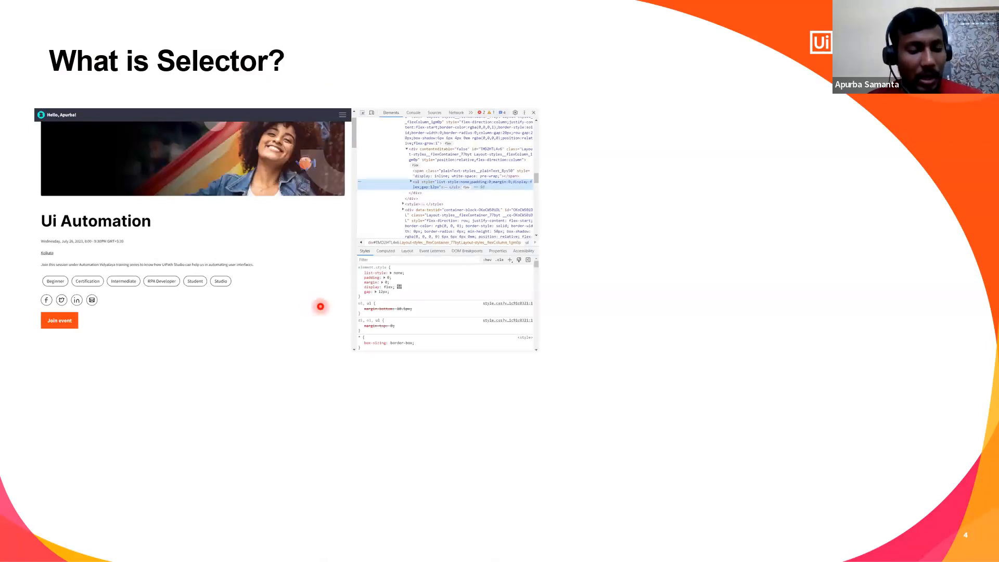
{"action": "key", "text": "alt+Tab"}
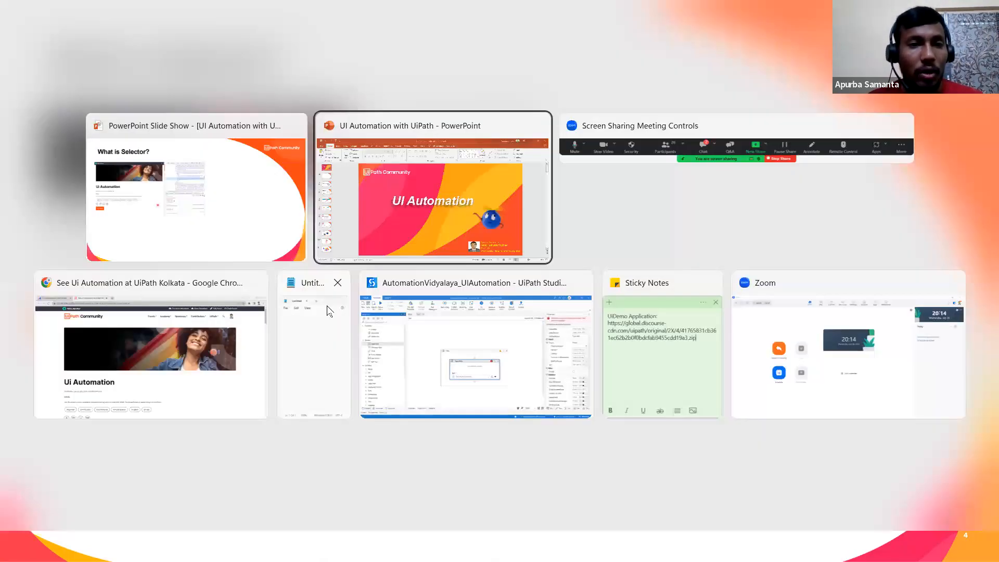
{"action": "key", "text": "alt+Tab"}
{"action": "key", "text": "alt+Tab"}
{"action": "key", "text": "alt+Tab"}
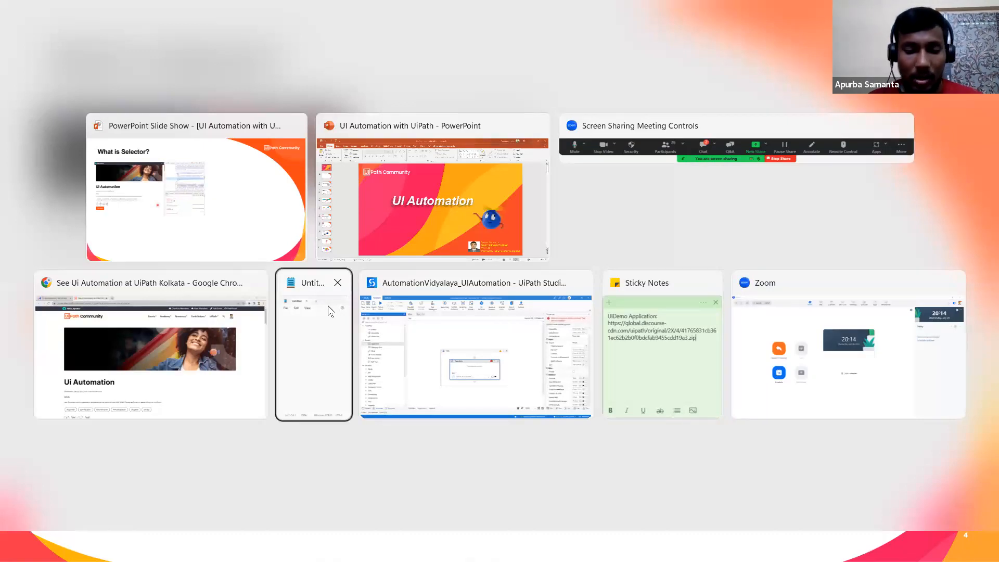
{"action": "key", "text": "alt+Tab"}
{"action": "key", "text": "alt+Tab"}
{"action": "key", "text": "alt+Tab"}
{"action": "key", "text": "alt+Tab"}
{"action": "key", "text": "alt+Tab"}
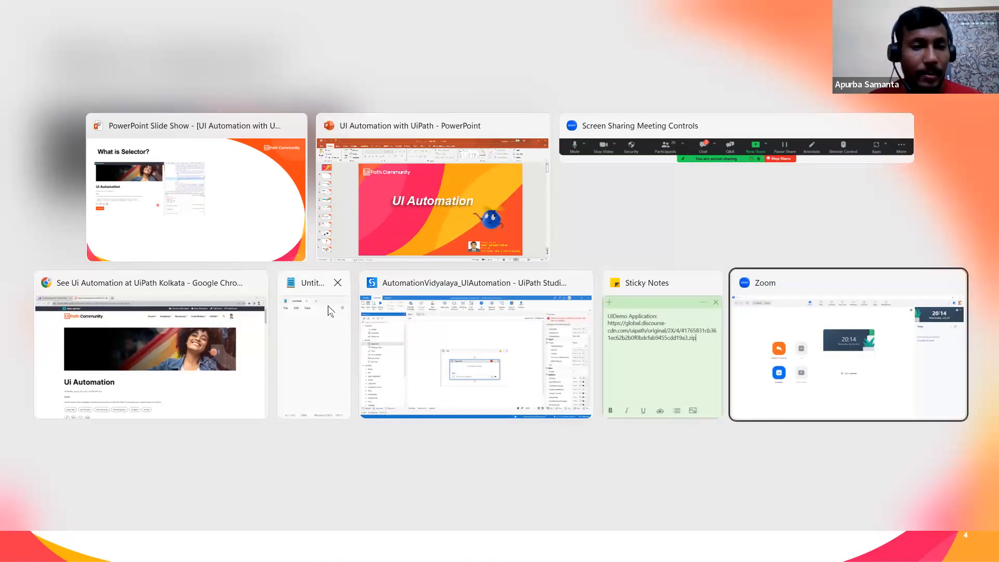
{"action": "key", "text": "alt+Tab"}
{"action": "key", "text": "alt+Tab"}
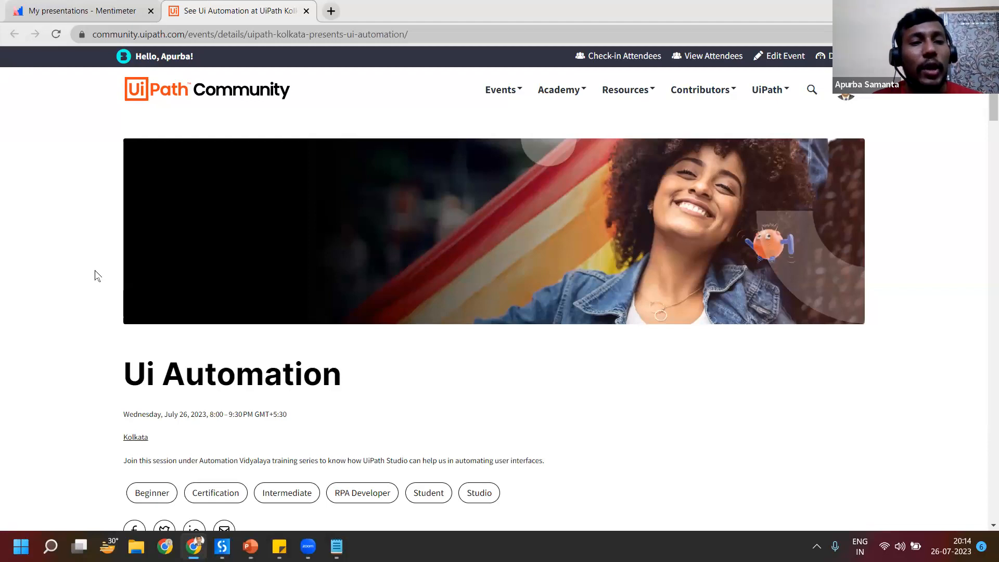
Step: Inspect the Ui Automation event page with the developer tools and look through its HTML element tree
{"action": "right_click", "coordinate": [909, 321]}
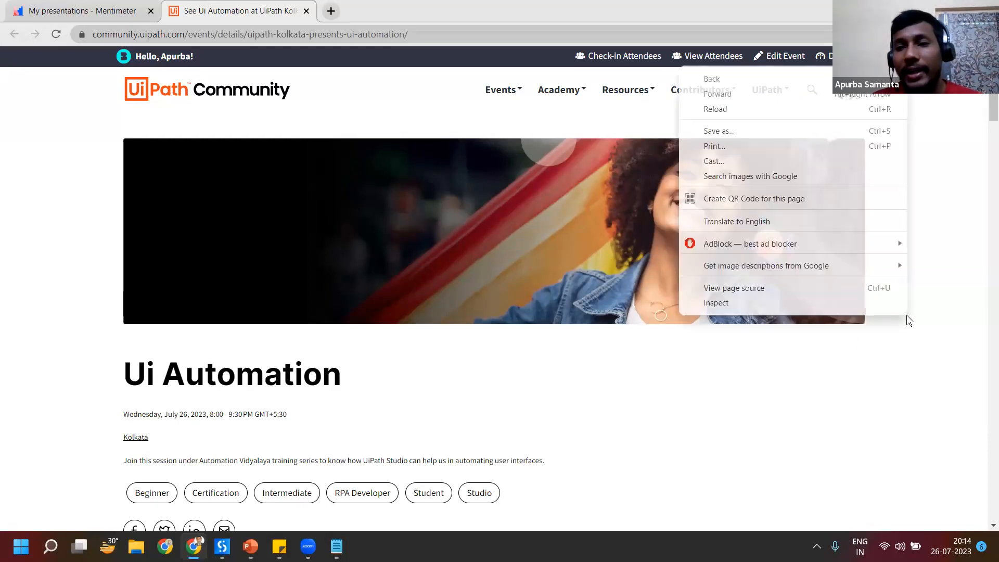
{"action": "left_click", "coordinate": [739, 306]}
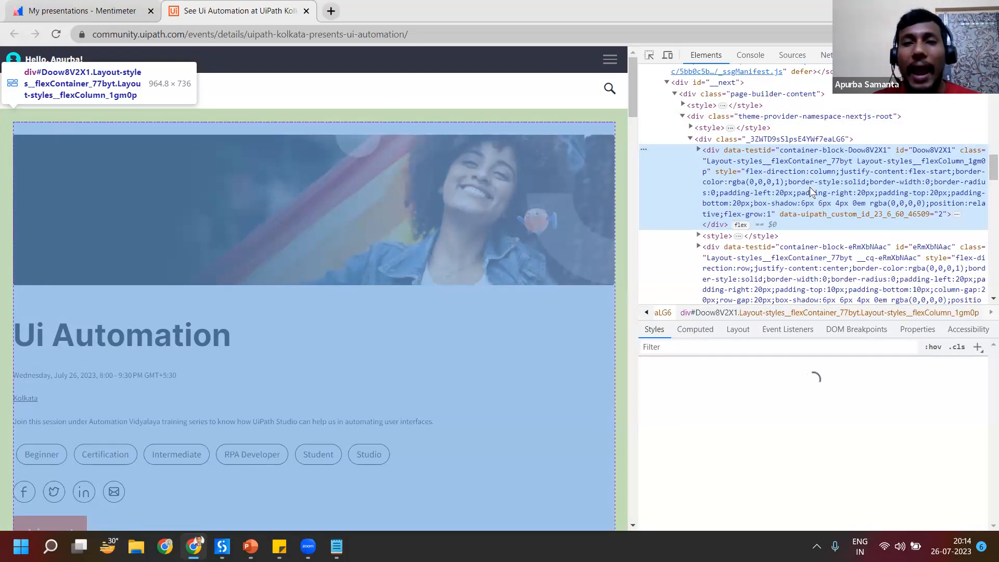
{"action": "scroll", "coordinate": [693, 255], "scroll_direction": "up", "scroll_amount": 3}
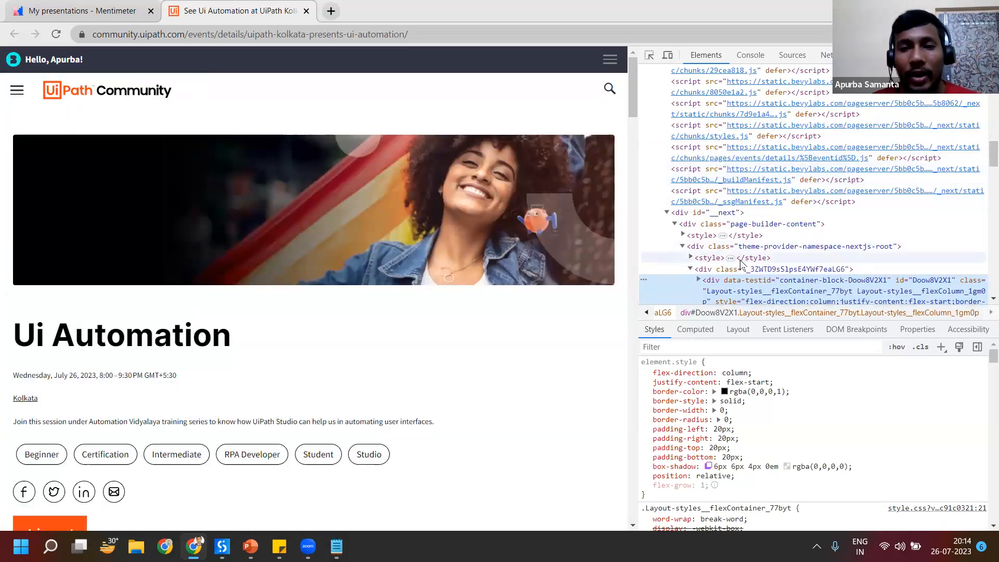
{"action": "scroll", "coordinate": [759, 253], "scroll_direction": "down", "scroll_amount": 2}
{"action": "scroll", "coordinate": [757, 249], "scroll_direction": "down", "scroll_amount": 4}
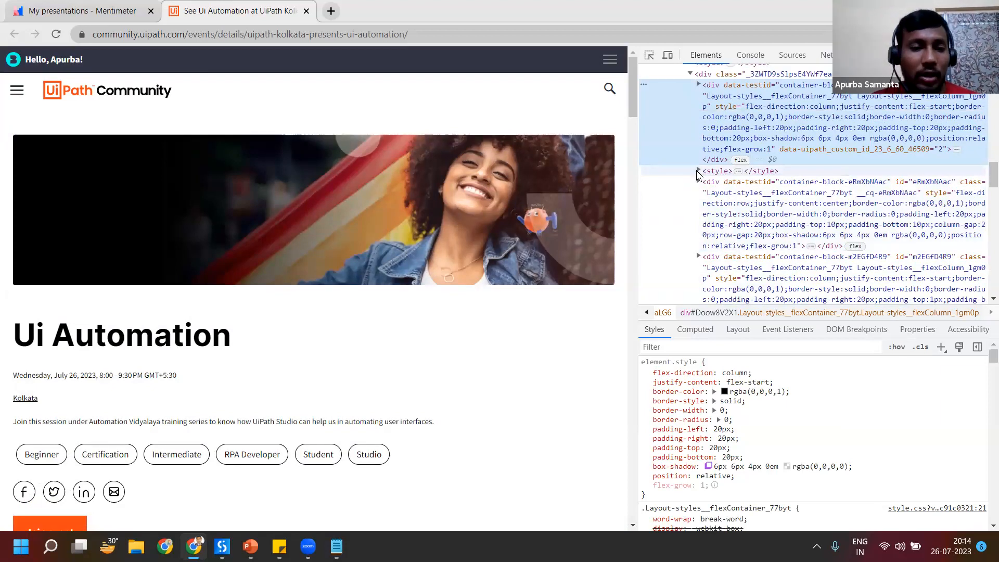
Step: Expand the style element below the first container block and examine the surrounding HTML alongside the event page
{"action": "left_click", "coordinate": [698, 171]}
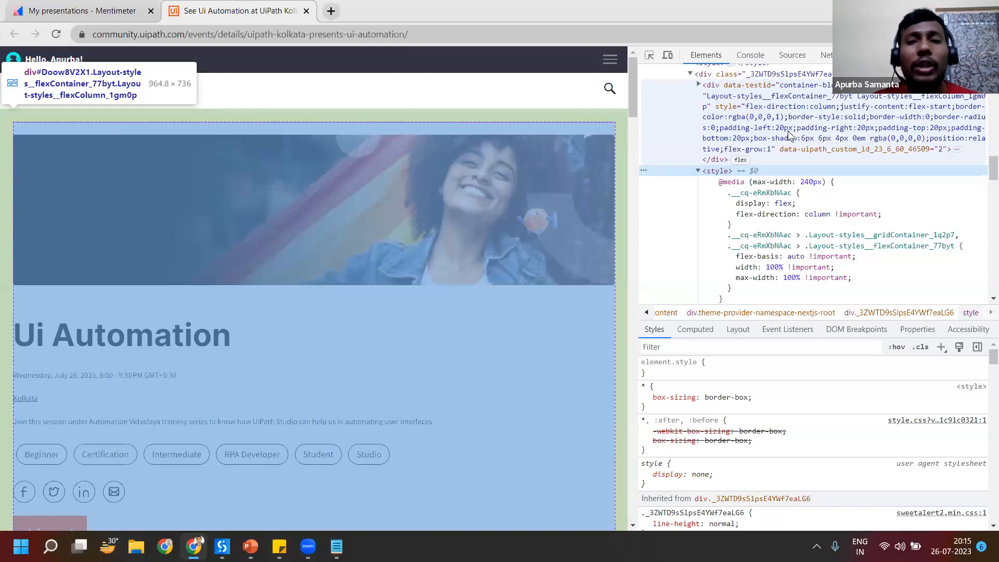
{"action": "scroll", "coordinate": [780, 242], "scroll_direction": "down", "scroll_amount": 3}
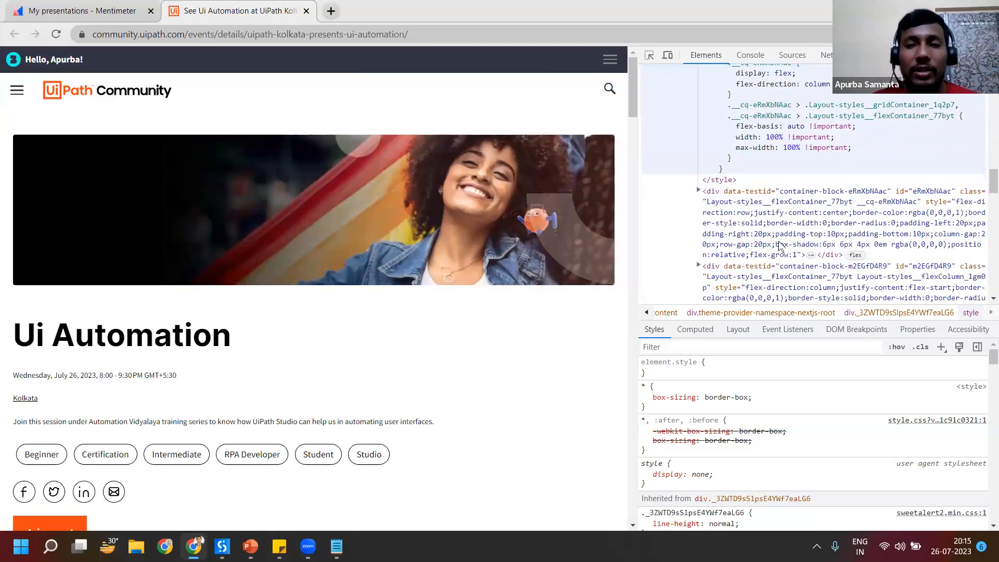
{"action": "scroll", "coordinate": [770, 229], "scroll_direction": "down", "scroll_amount": 1}
{"action": "scroll", "coordinate": [536, 364], "scroll_direction": "down", "scroll_amount": 4}
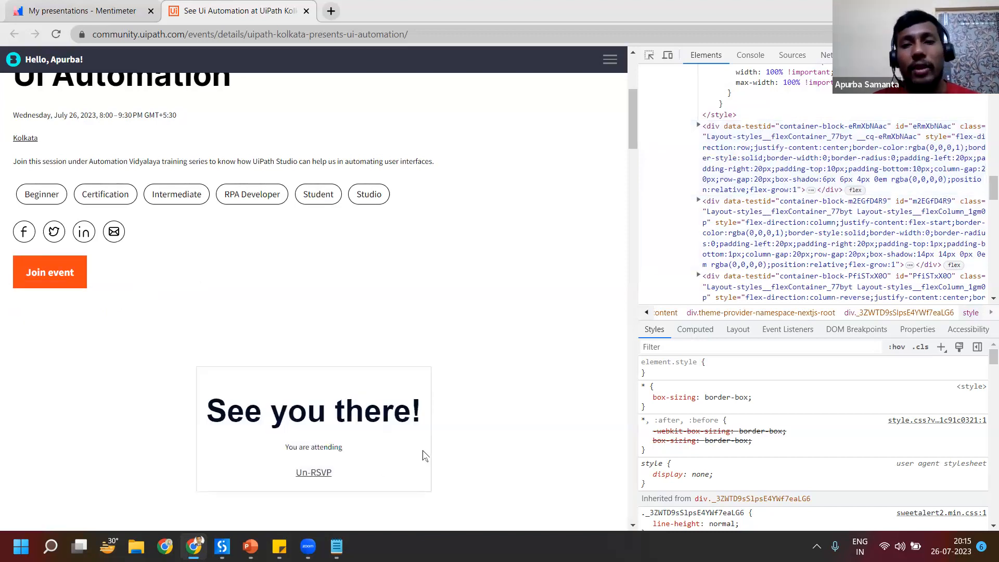
{"action": "scroll", "coordinate": [763, 211], "scroll_direction": "up", "scroll_amount": 20}
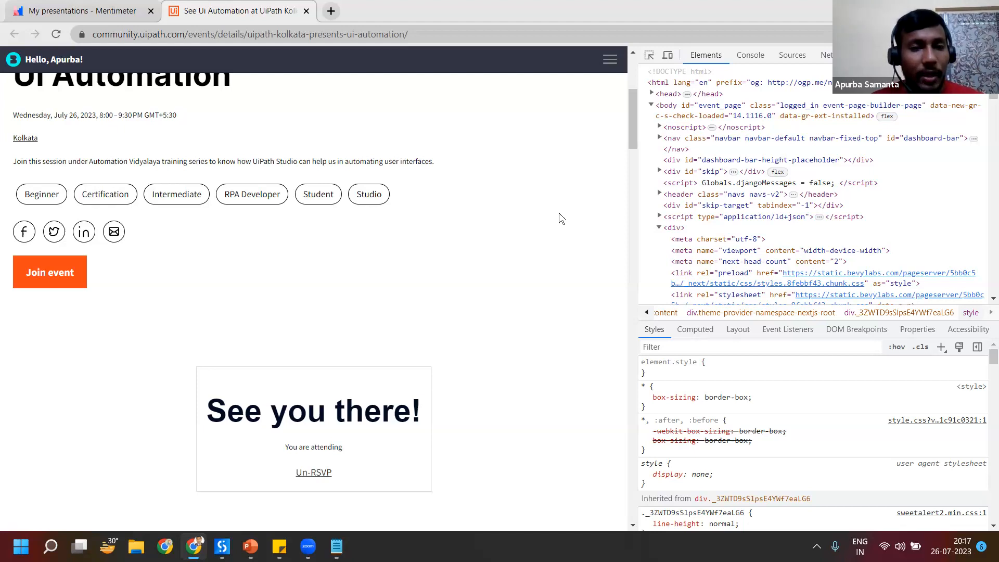
Step: Switch to the UI Automation with UiPath presentation in PowerPoint and show slide 4, "What is Selector?"
{"action": "key", "text": "alt+Tab"}
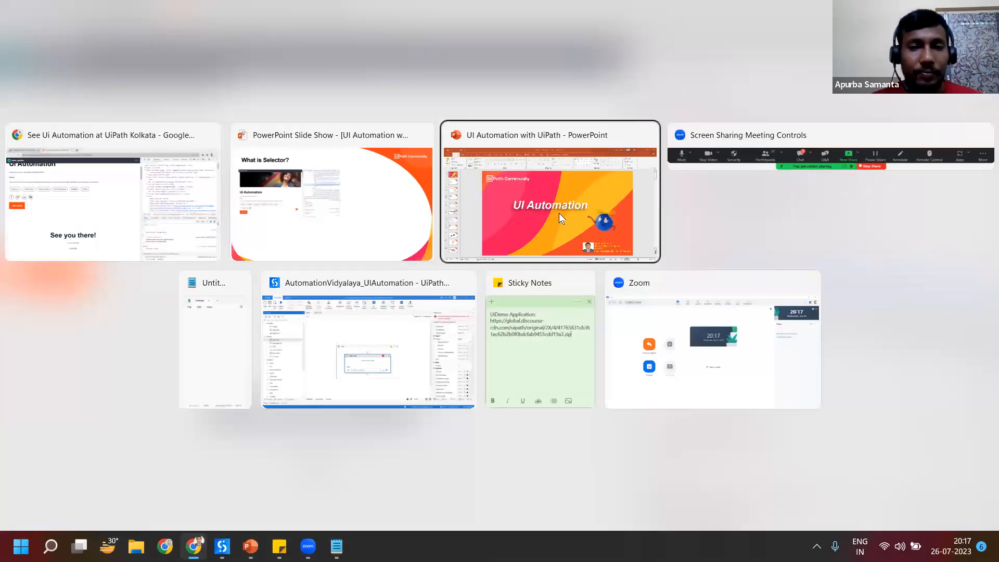
{"action": "left_click", "coordinate": [559, 213]}
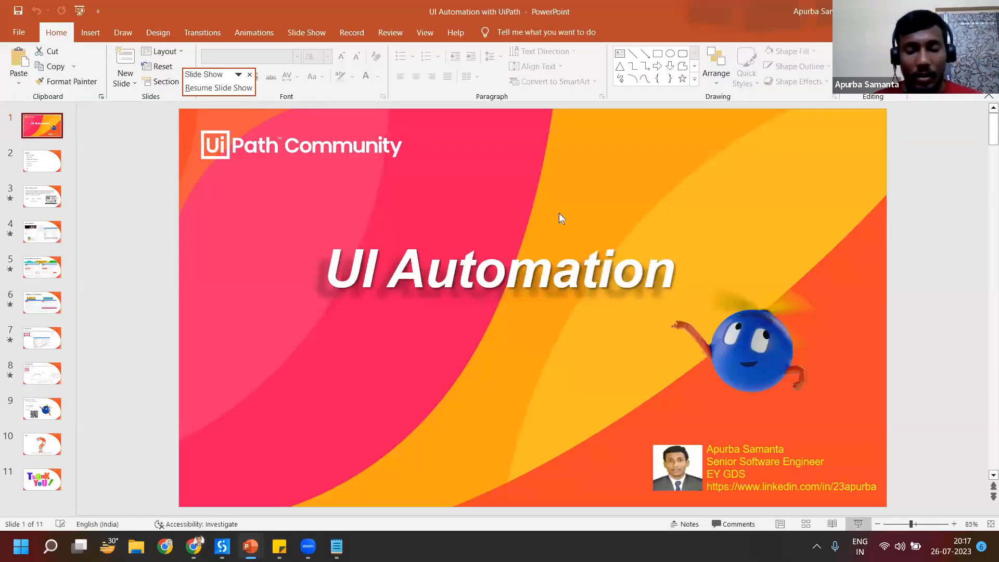
{"action": "left_click", "coordinate": [40, 208]}
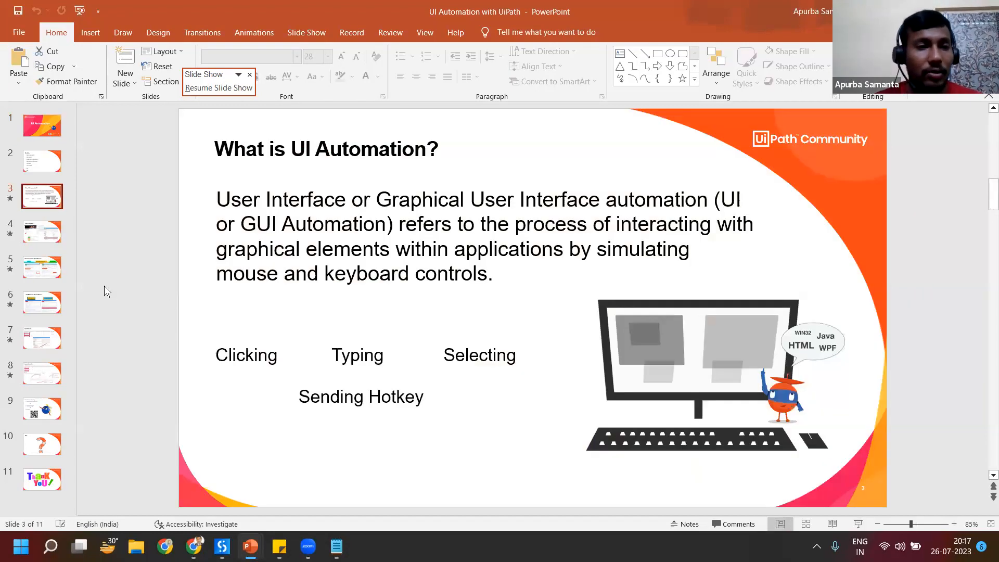
{"action": "left_click", "coordinate": [48, 225]}
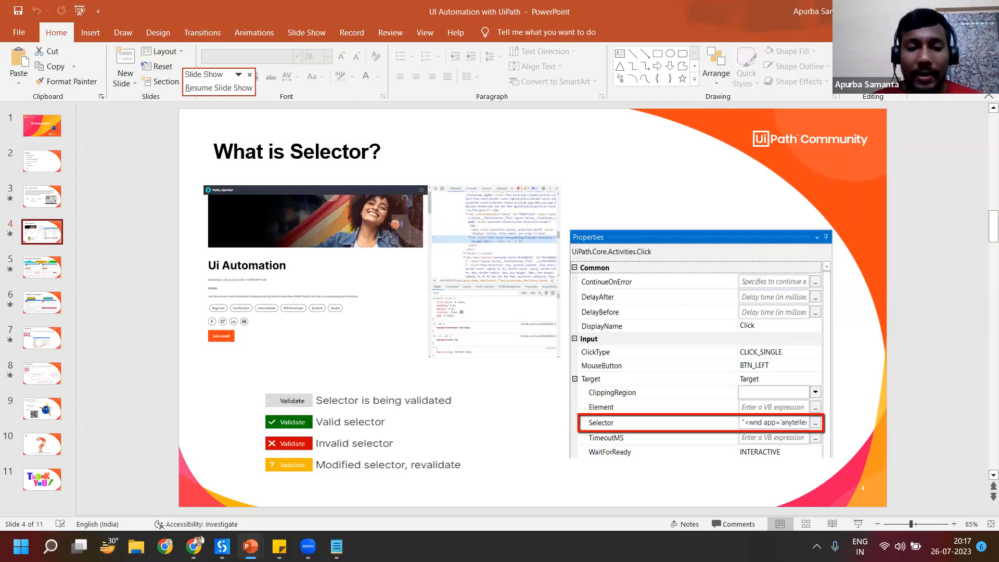
Step: Close the developer tools on the Chrome event page and switch to the Test workflow in UiPath Studio
{"action": "left_click", "coordinate": [221, 546]}
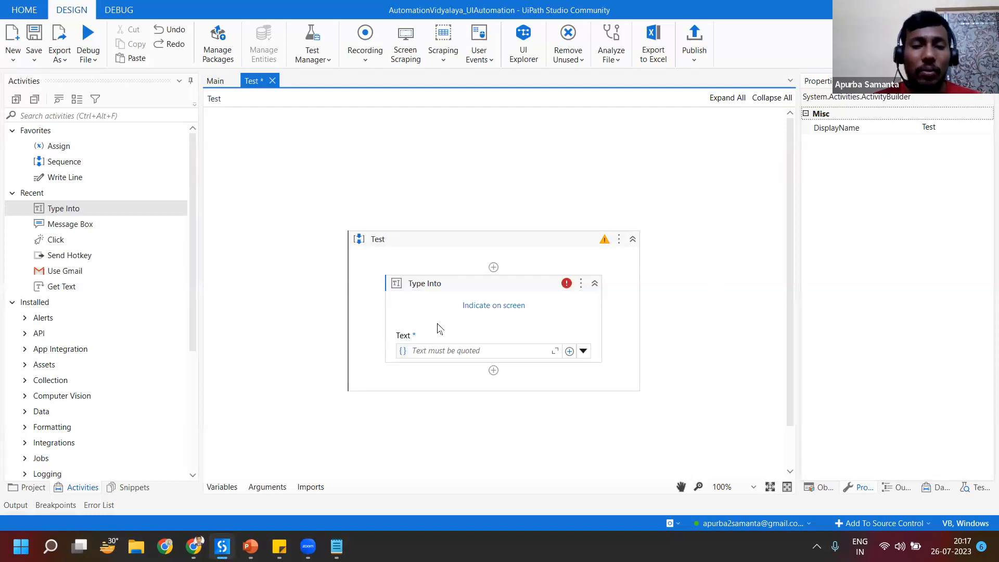
{"action": "left_click", "coordinate": [194, 546]}
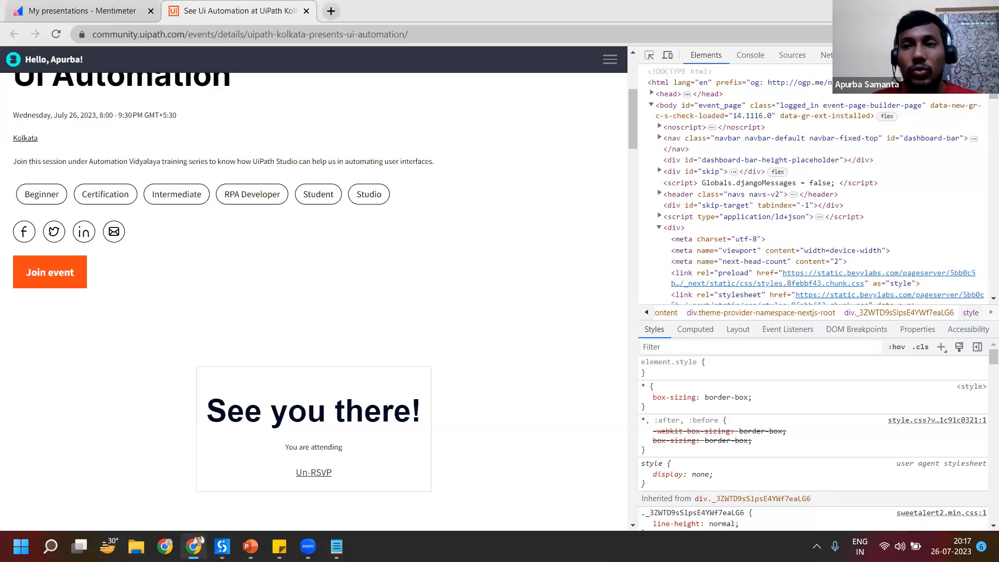
{"action": "key", "text": "F12"}
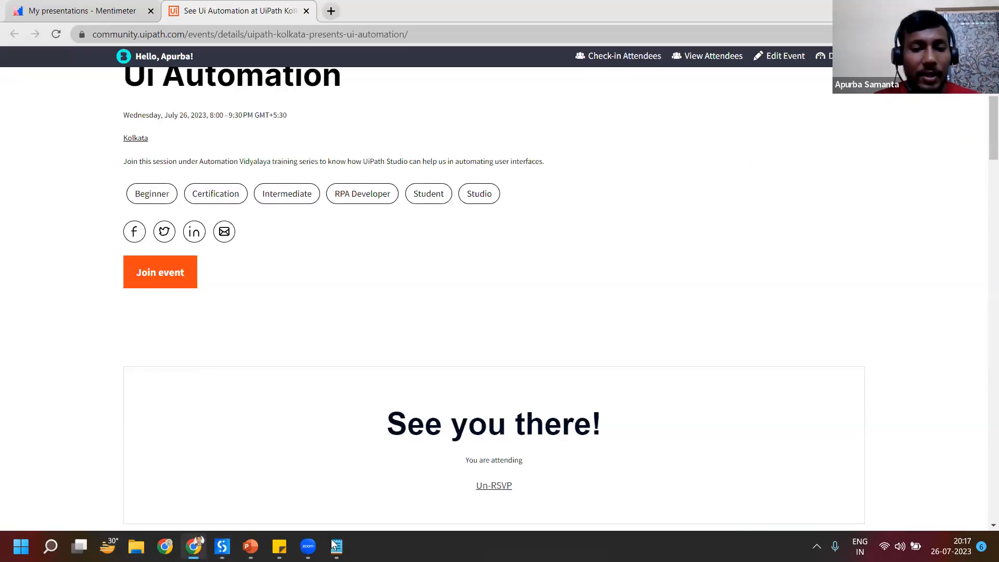
{"action": "mouse_move", "coordinate": [308, 546]}
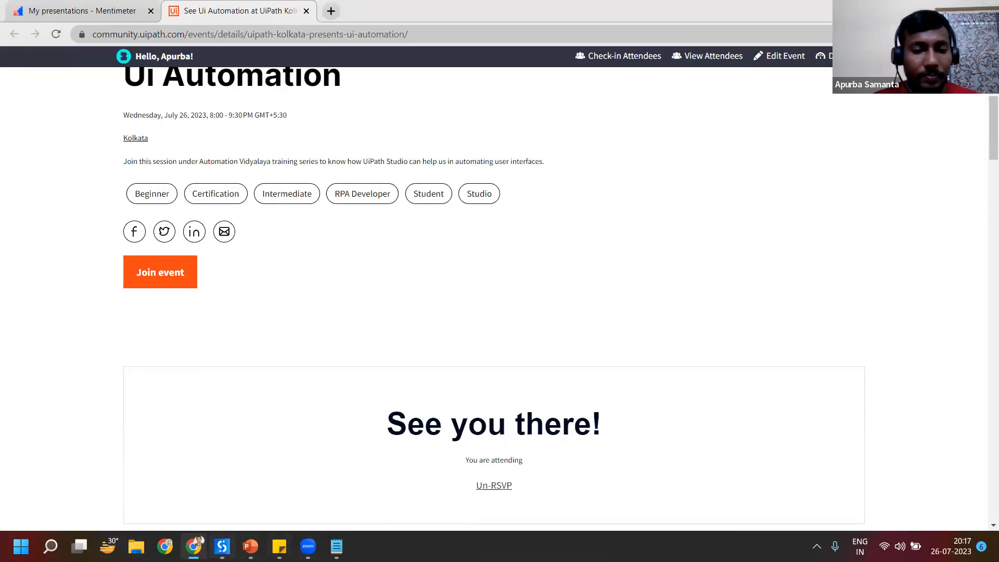
{"action": "left_click", "coordinate": [222, 547]}
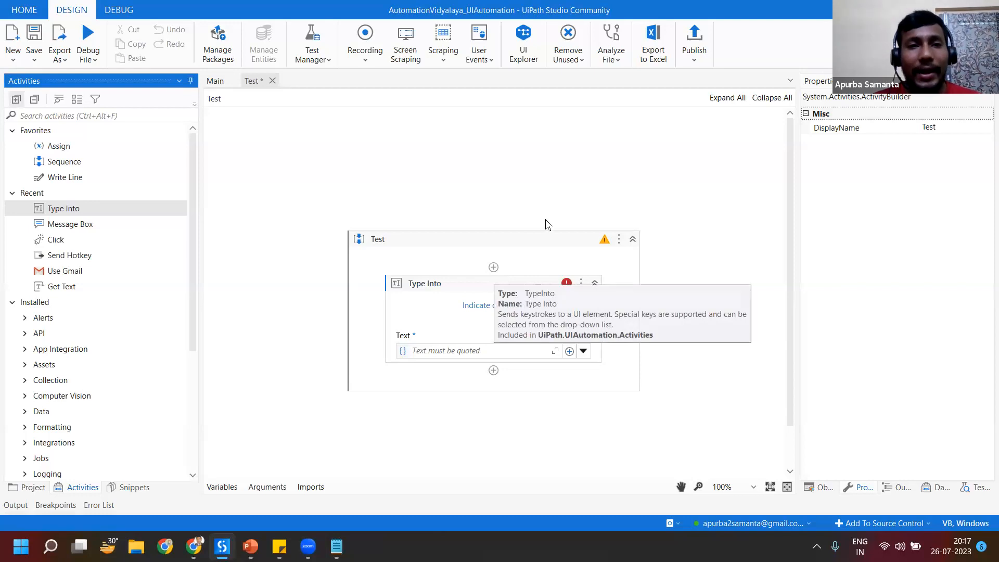
{"action": "left_click", "coordinate": [504, 182]}
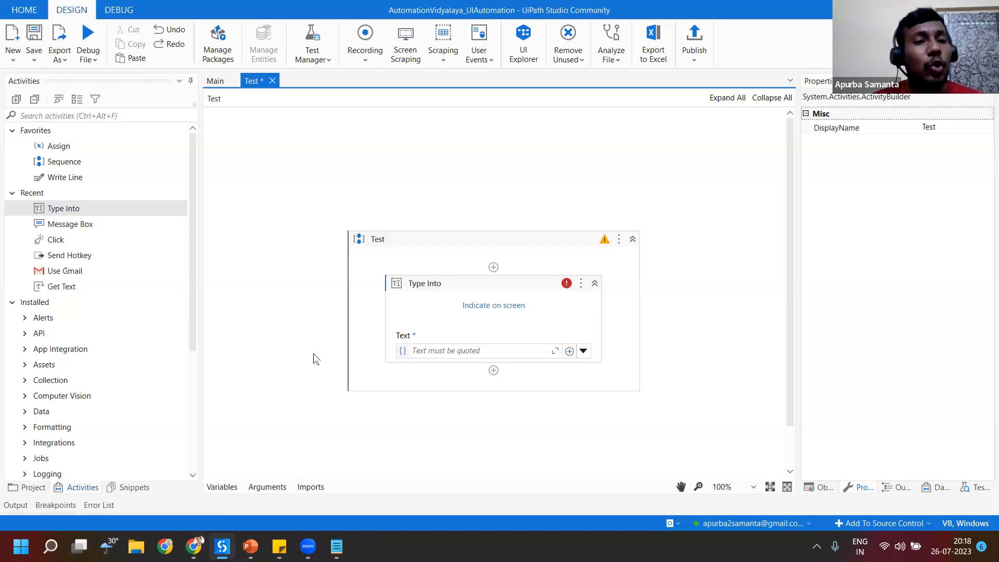
Step: Review Studio's available plugins and the UiPath Extensions page among its tools
{"action": "left_click", "coordinate": [24, 11]}
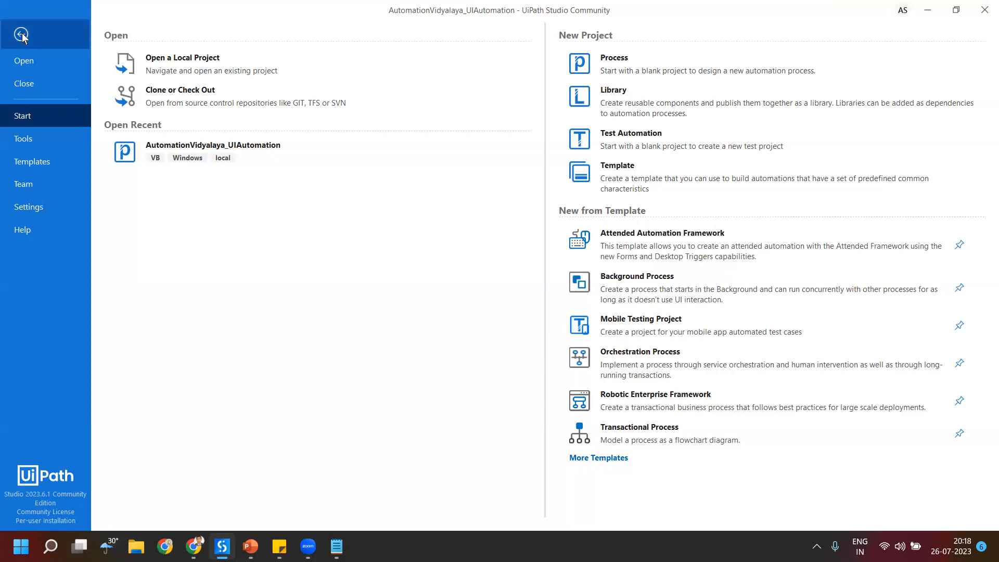
{"action": "left_click", "coordinate": [45, 33]}
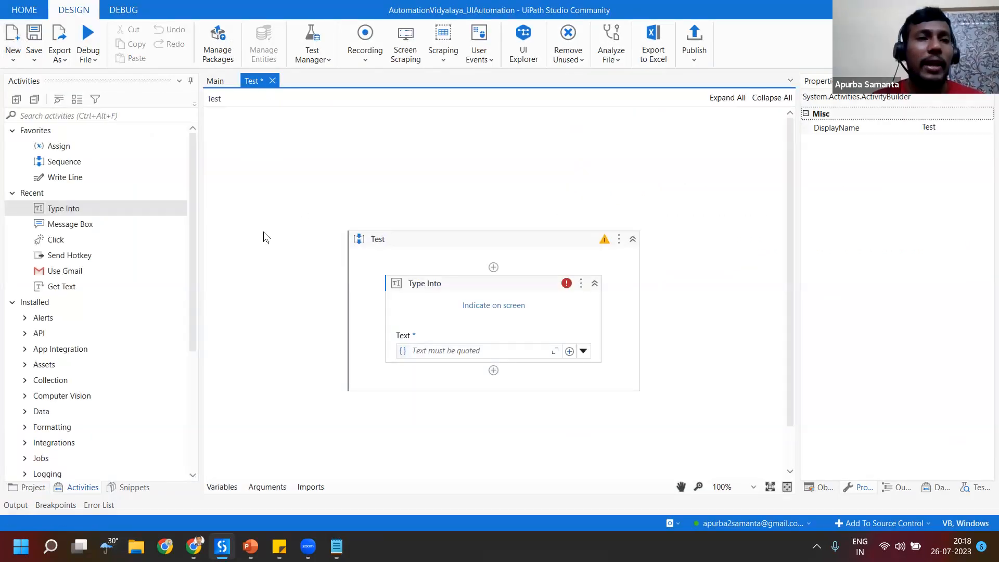
{"action": "left_click", "coordinate": [23, 10]}
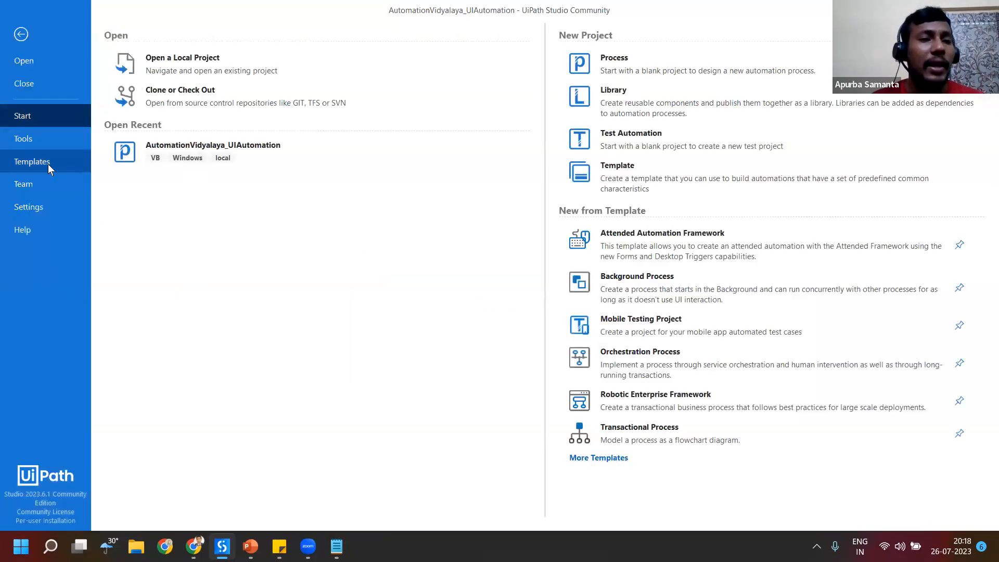
{"action": "left_click", "coordinate": [38, 139]}
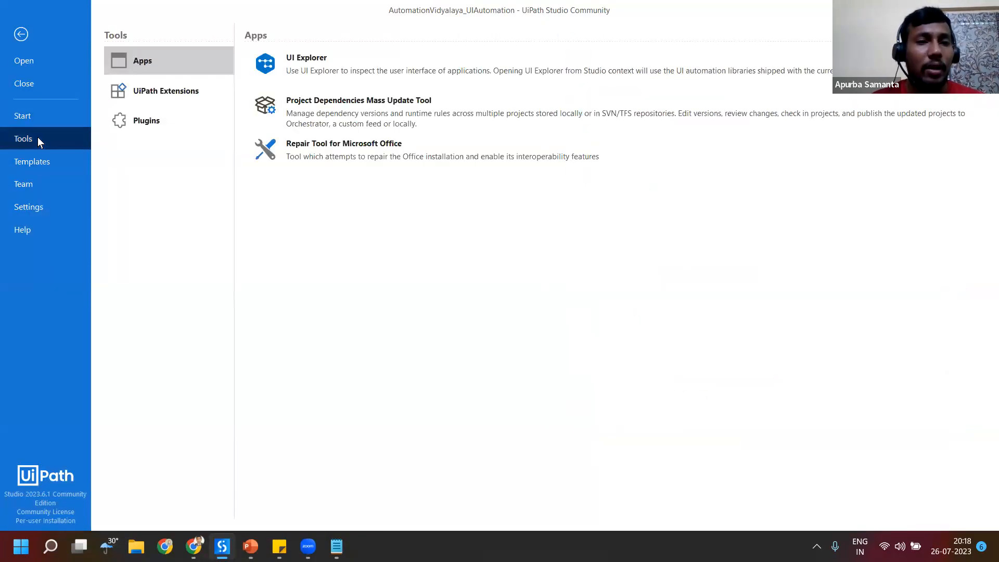
{"action": "left_click", "coordinate": [163, 122]}
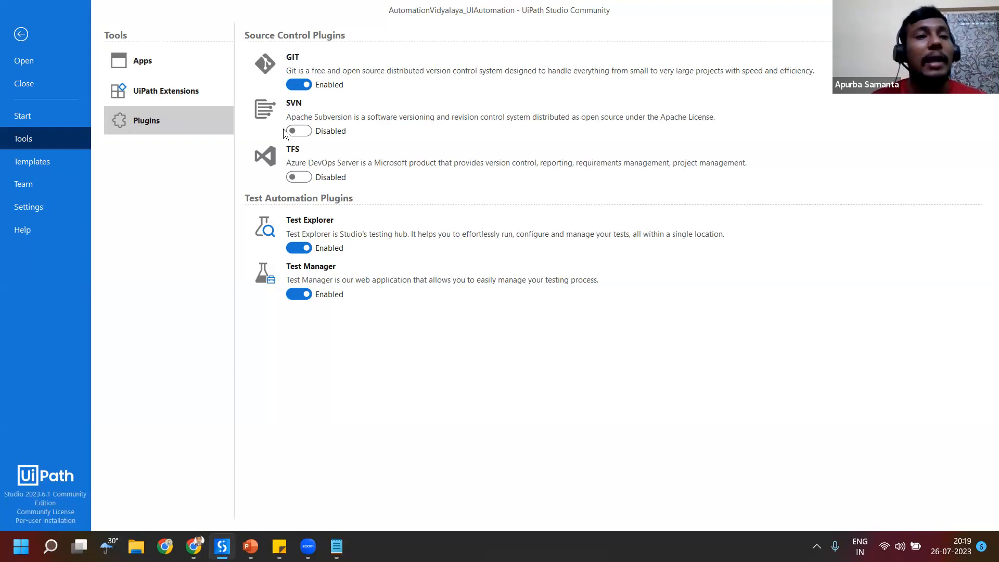
{"action": "left_click", "coordinate": [171, 97]}
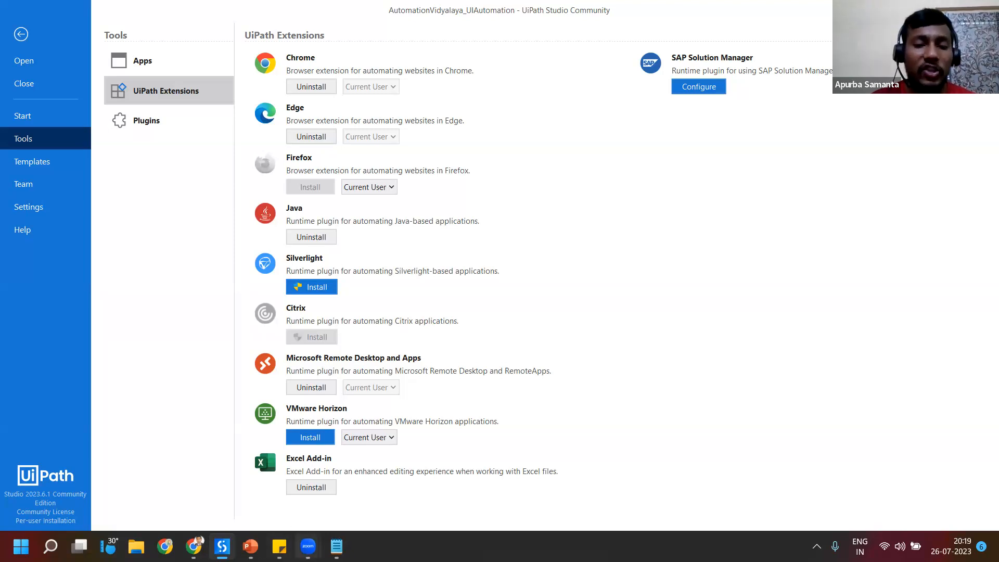
Step: Switch to Chrome and check the UiPath Browser Automation 23.4 extension on the extensions management page
{"action": "left_click", "coordinate": [194, 546]}
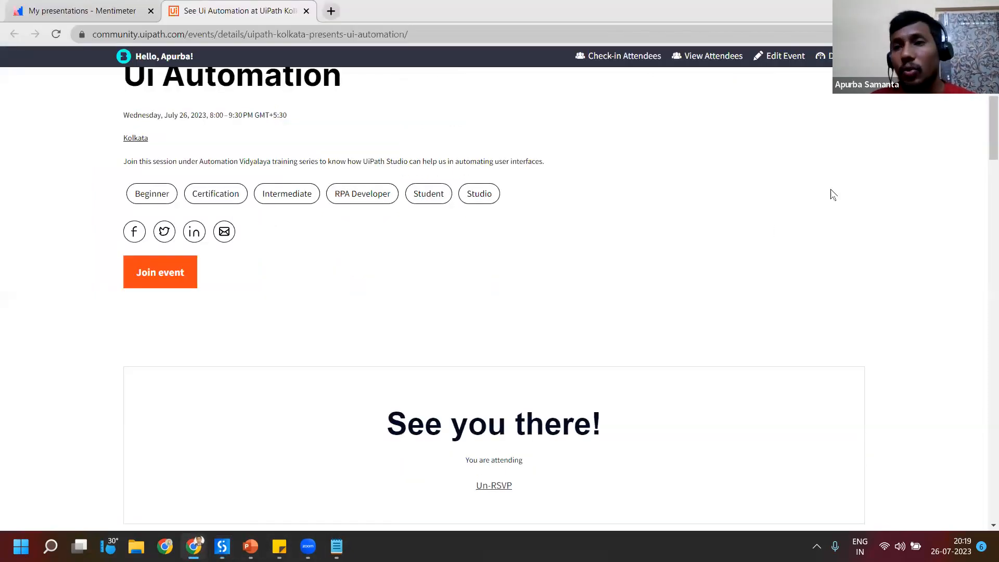
{"action": "left_click", "coordinate": [923, 34]}
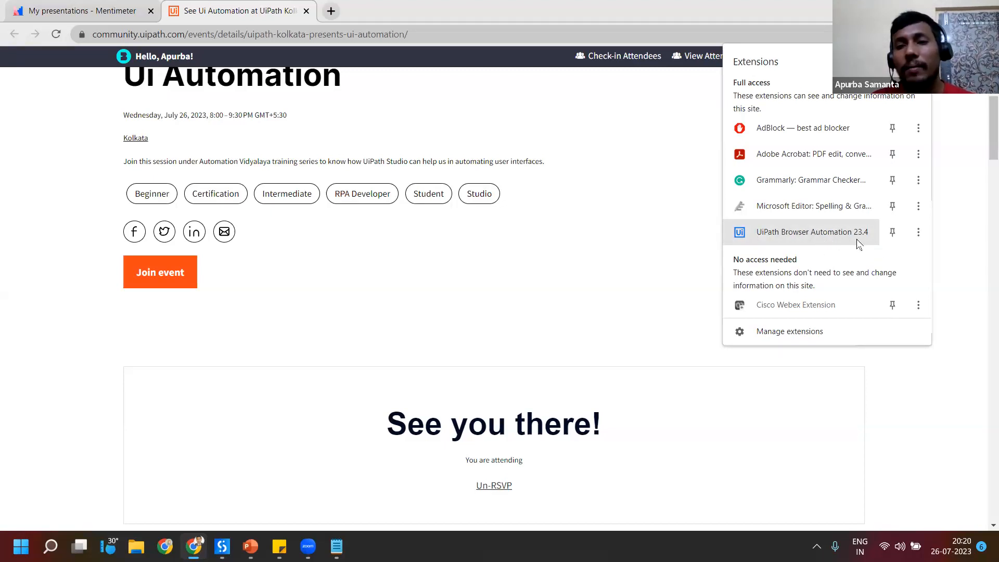
{"action": "left_click", "coordinate": [781, 337]}
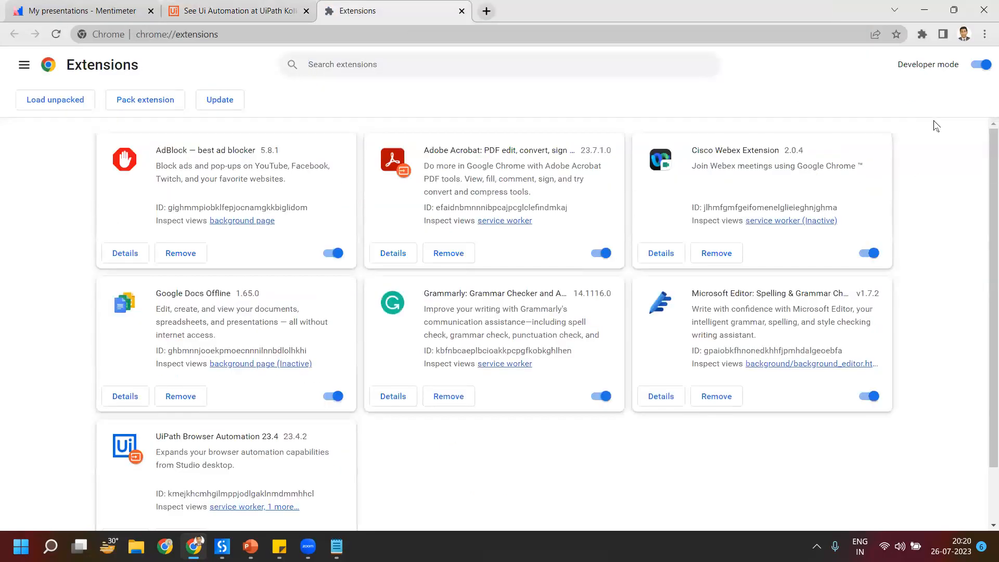
{"action": "scroll", "coordinate": [630, 232], "scroll_direction": "down", "scroll_amount": 1}
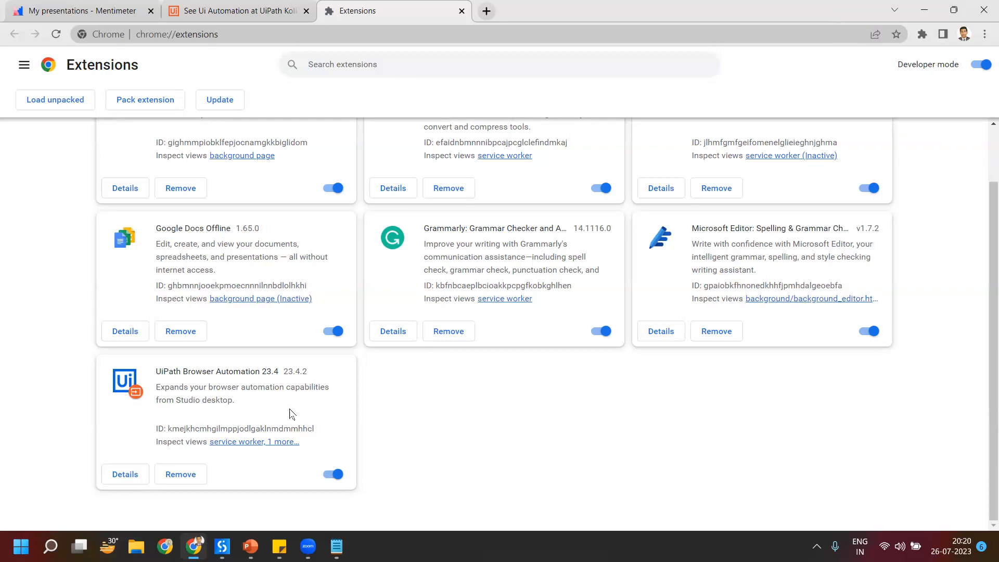
{"action": "scroll", "coordinate": [425, 415], "scroll_direction": "up", "scroll_amount": 2}
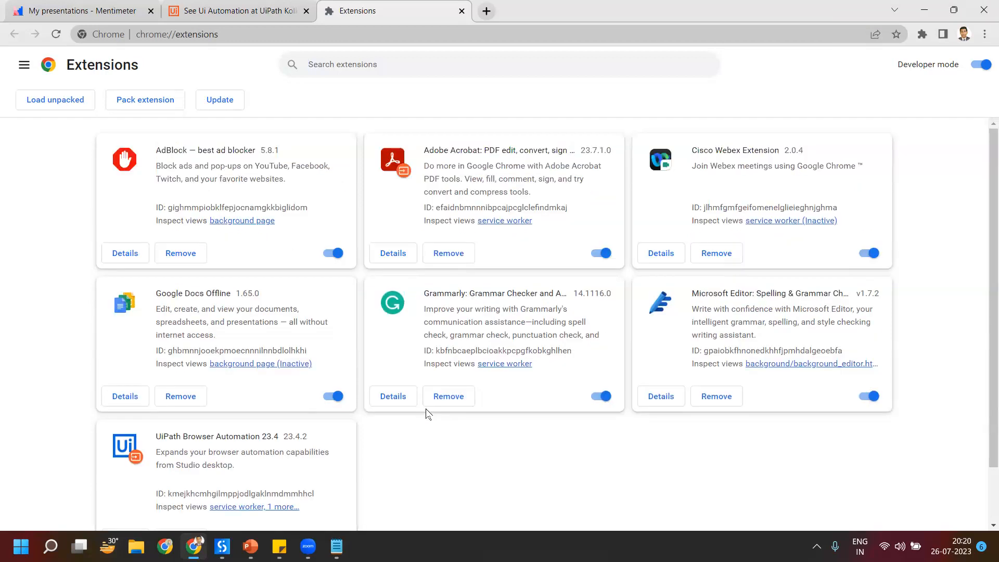
{"action": "mouse_move", "coordinate": [222, 546]}
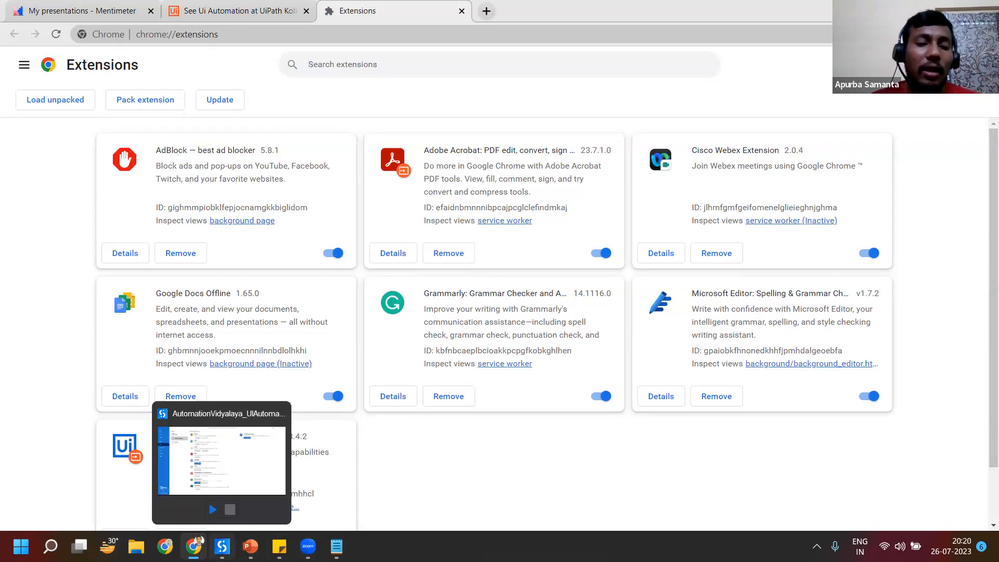
Step: Switch to UiPath Studio, return to the Test workflow and search the project's package dependencies for "extension"
{"action": "left_click", "coordinate": [229, 463]}
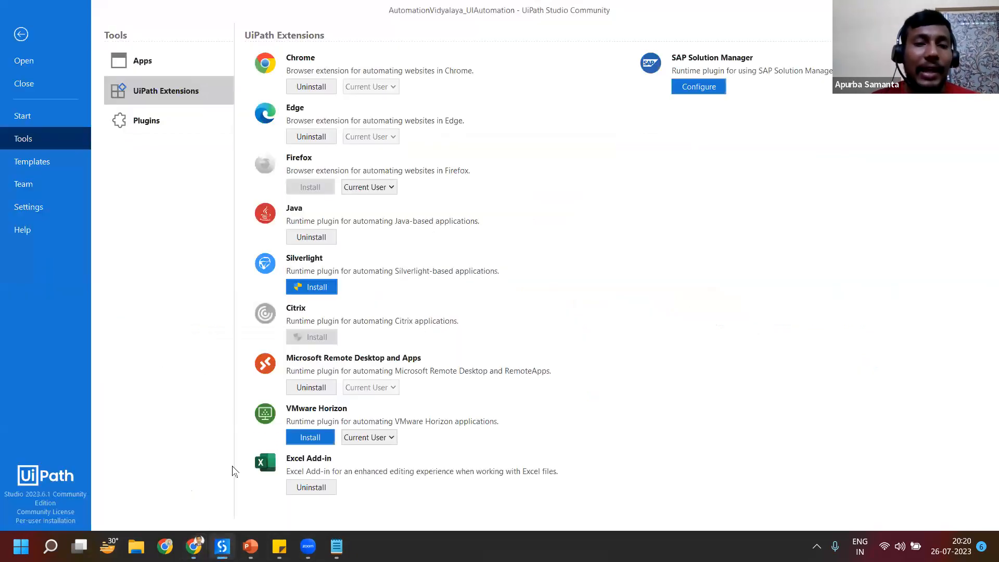
{"action": "left_click", "coordinate": [24, 35]}
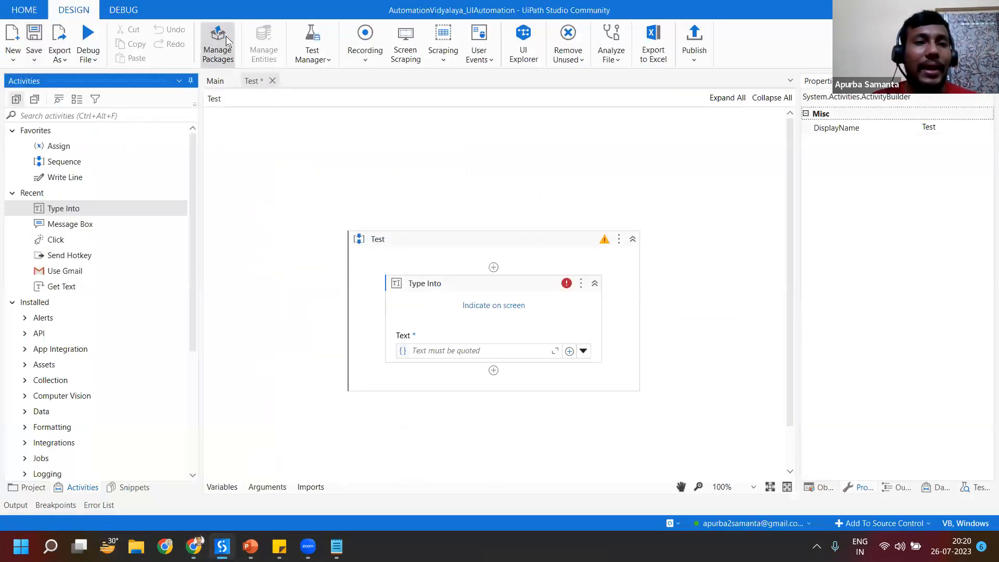
{"action": "left_click", "coordinate": [227, 42]}
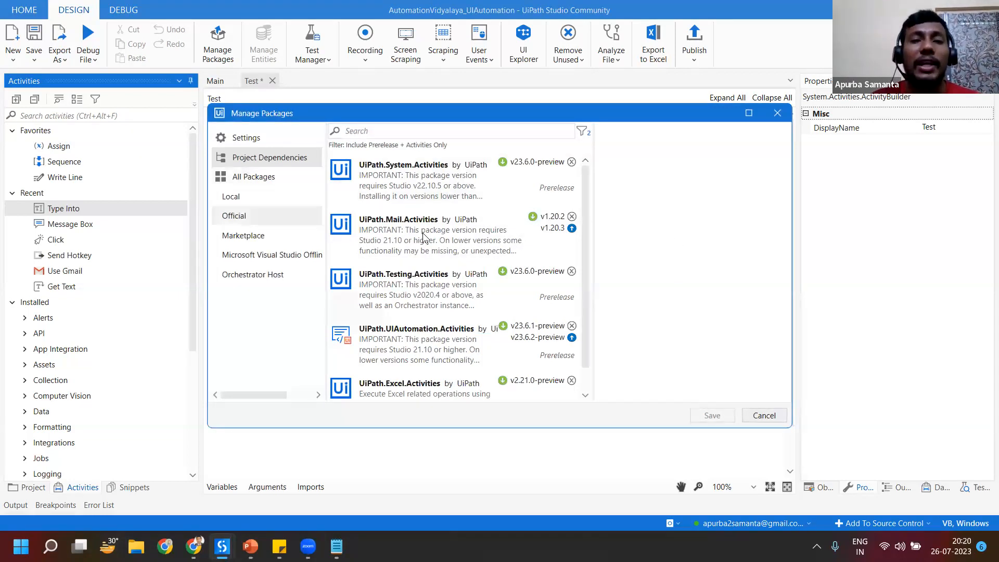
{"action": "left_click", "coordinate": [389, 129]}
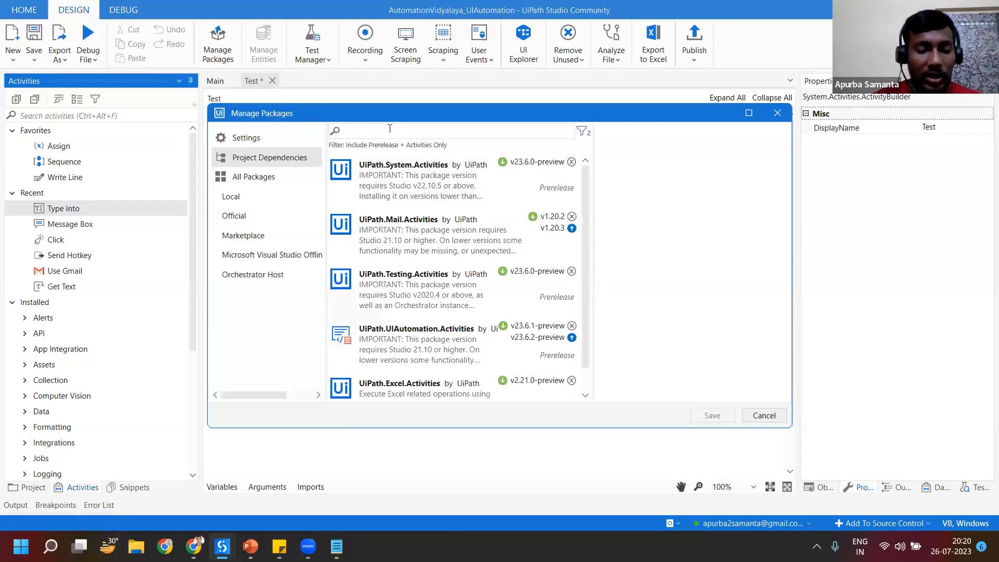
{"action": "type", "text": "exte"}
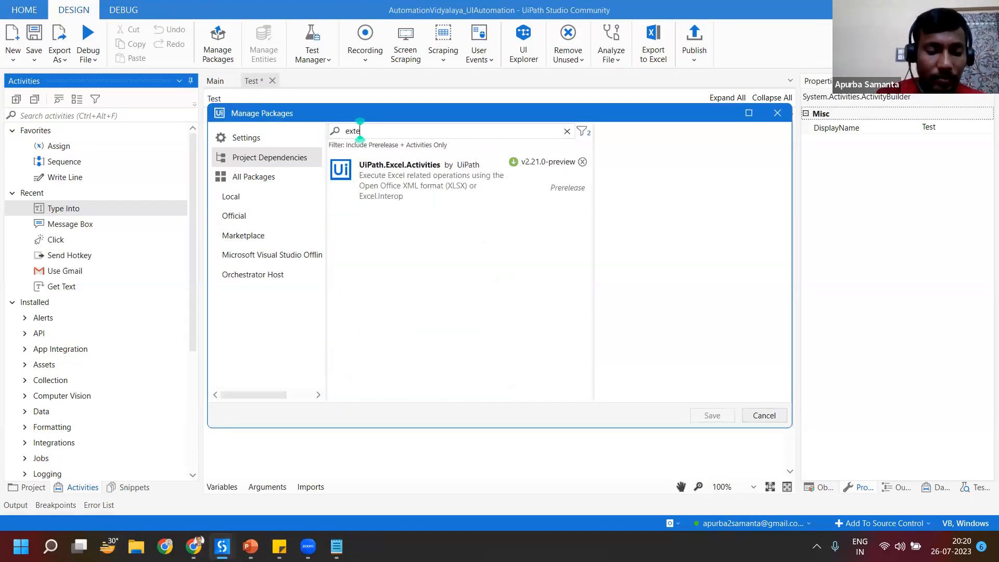
{"action": "type", "text": "nsion"}
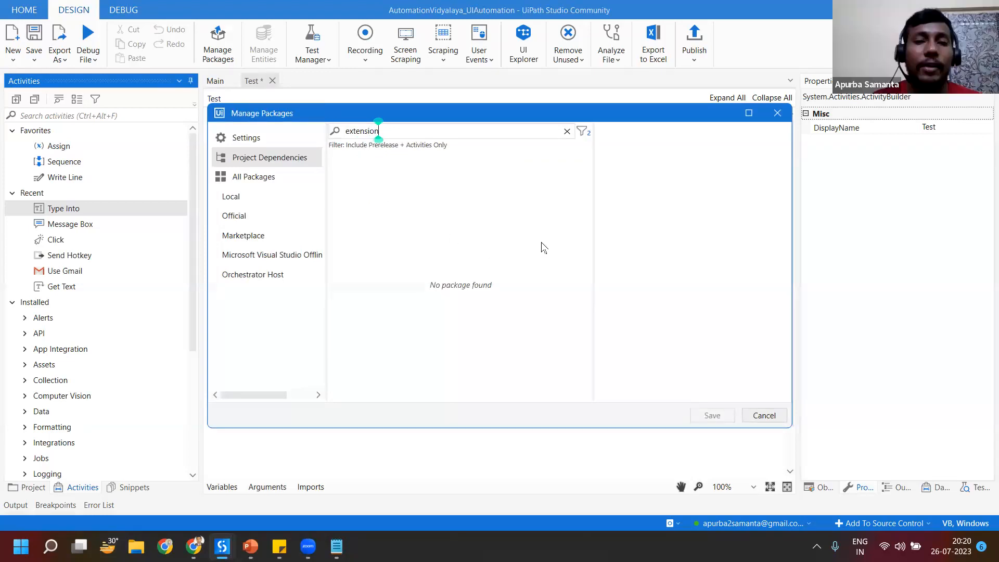
Step: Search the project dependencies and all packages for "chrome", and leave package management without changes
{"action": "left_click", "coordinate": [567, 131]}
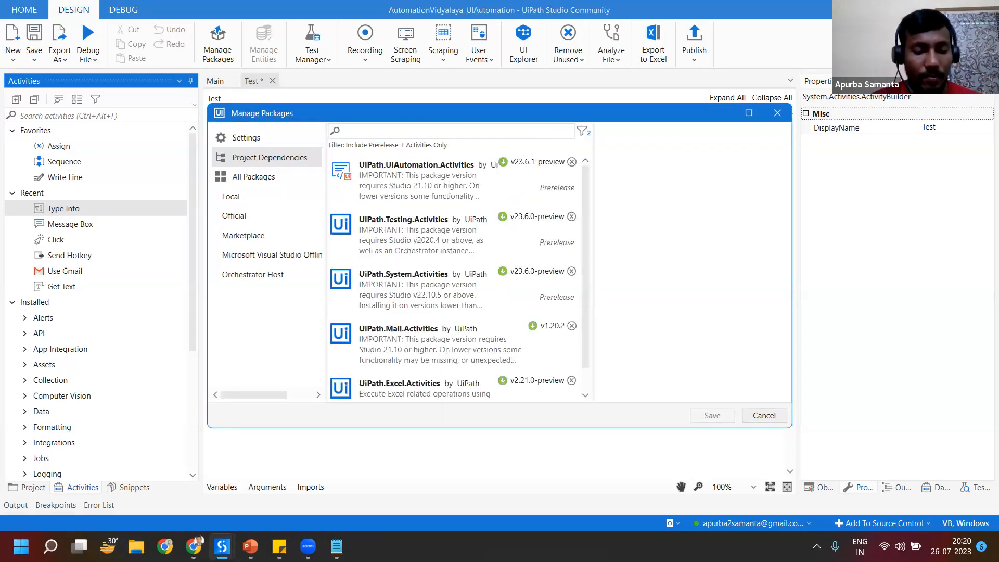
{"action": "type", "text": "chrome"}
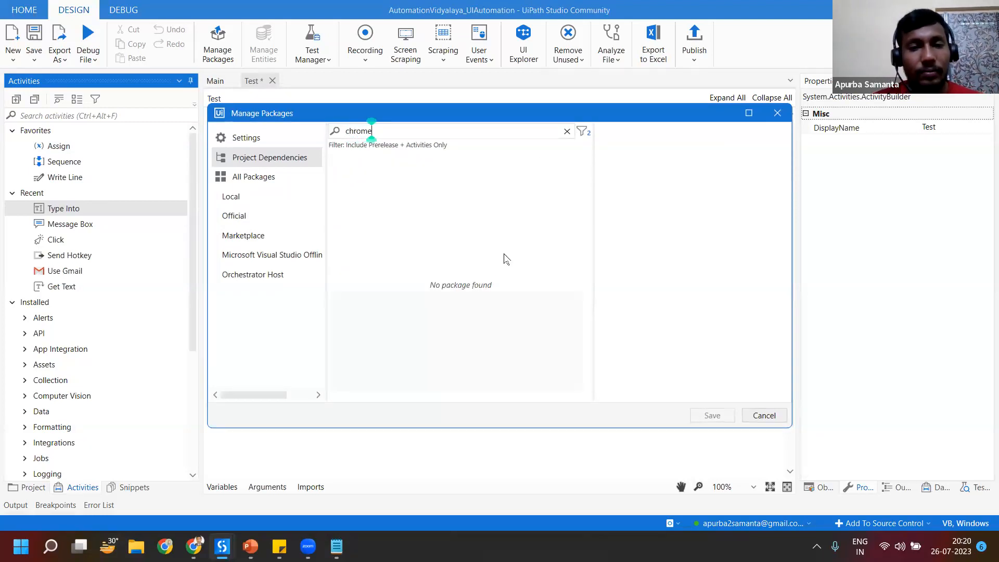
{"action": "left_click", "coordinate": [254, 179]}
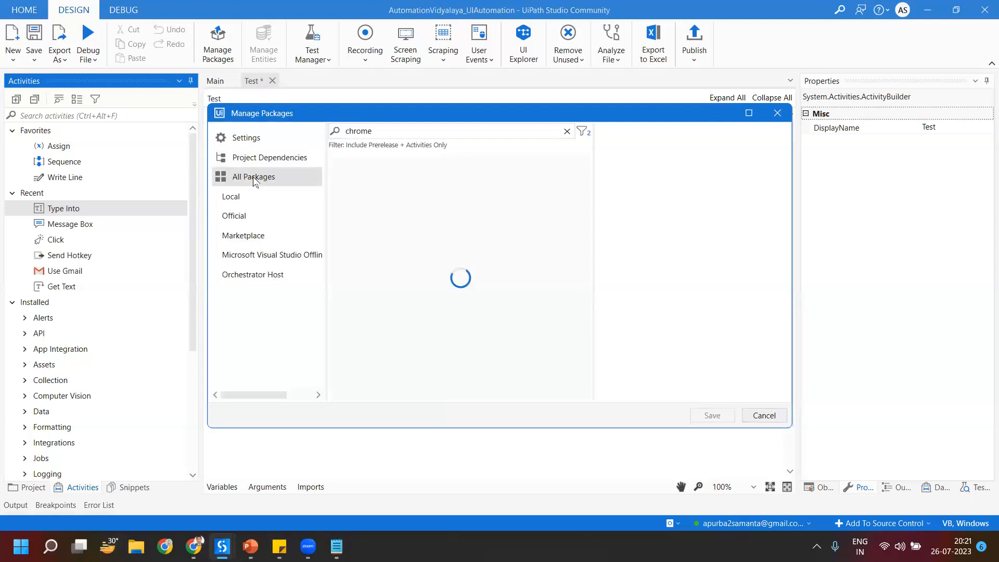
{"action": "left_click", "coordinate": [763, 415]}
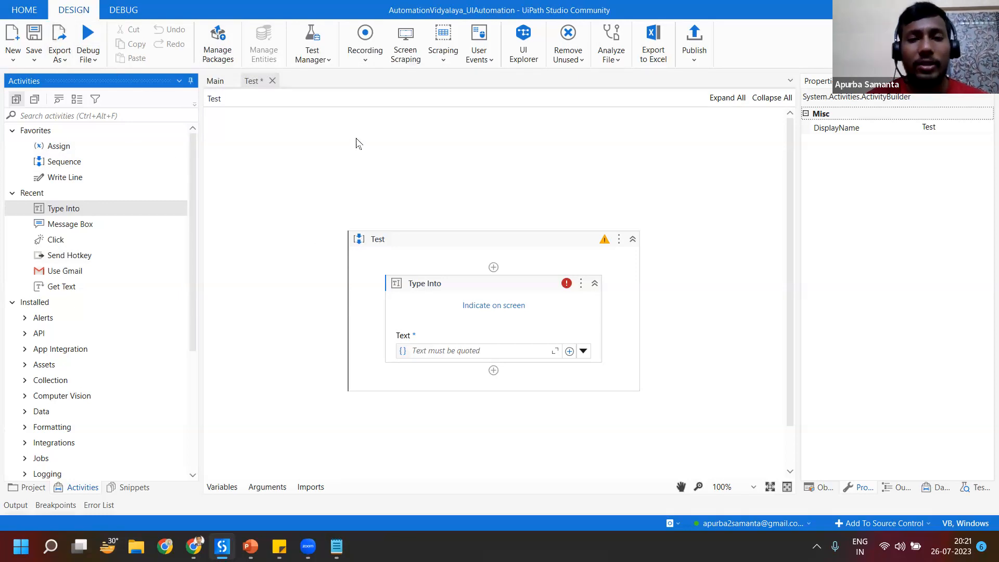
{"action": "left_click", "coordinate": [356, 161]}
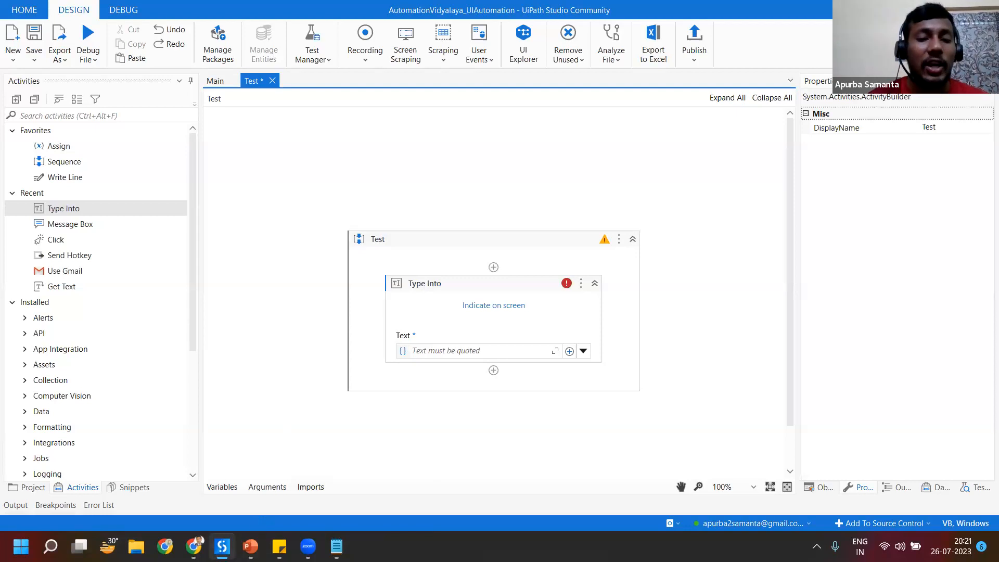
Step: Check the UiPath Browser Automation 23.4 extension in Chrome and the UiPath Extensions page in Studio, returning to the Test workflow
{"action": "left_click", "coordinate": [193, 547]}
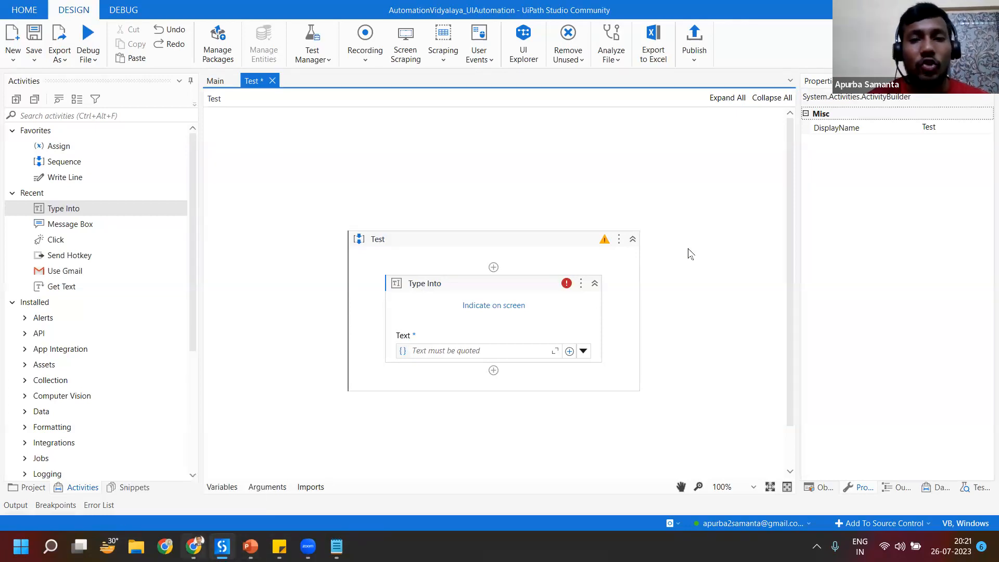
{"action": "scroll", "coordinate": [446, 477], "scroll_direction": "down", "scroll_amount": 1}
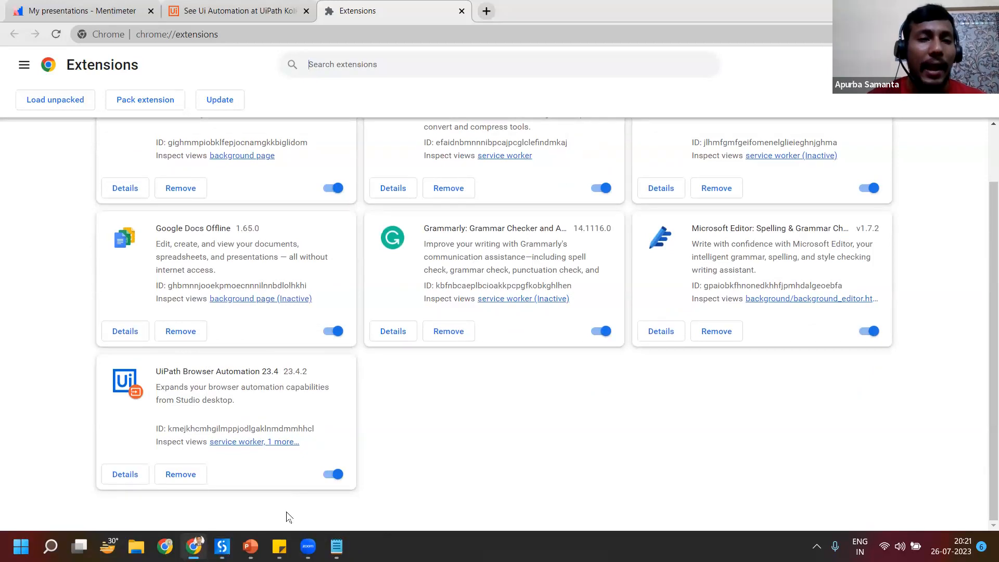
{"action": "left_click", "coordinate": [222, 546]}
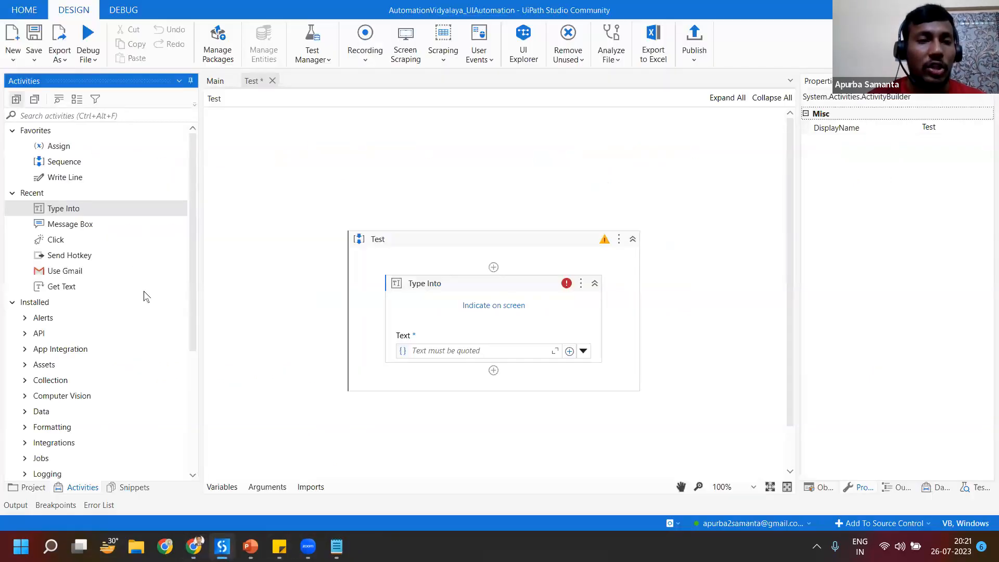
{"action": "left_click", "coordinate": [16, 9]}
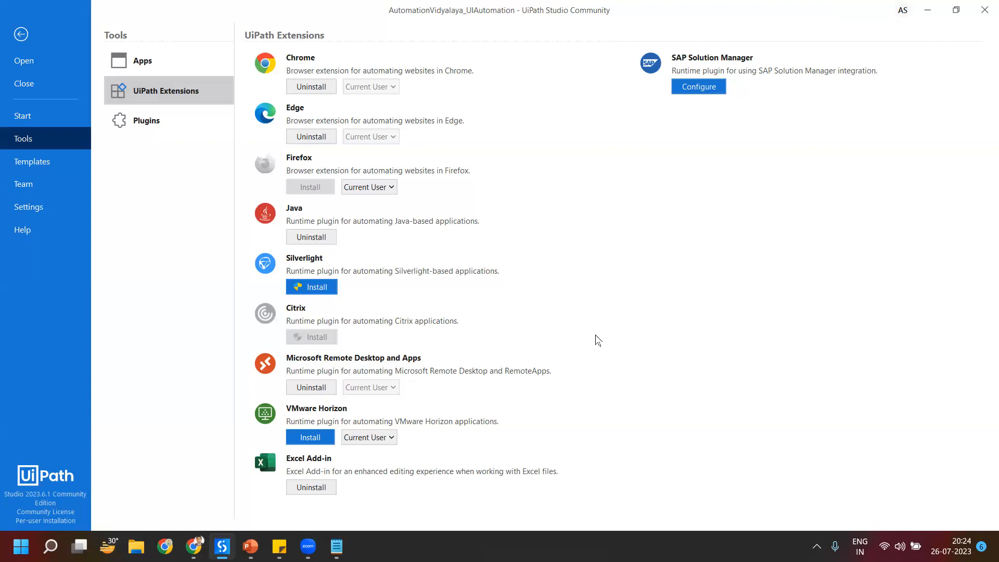
{"action": "left_click", "coordinate": [21, 34]}
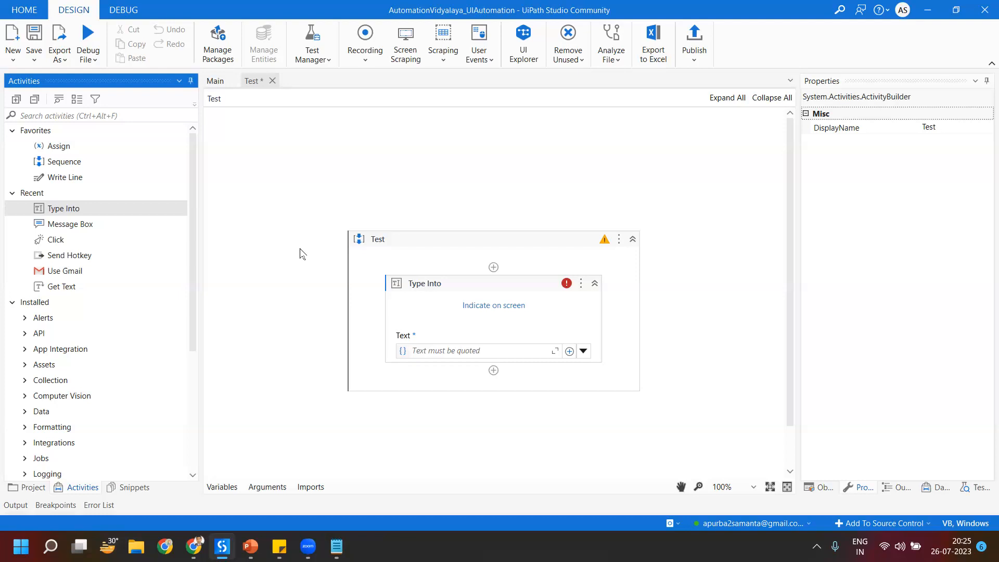
Step: Show the AutomationVidyalaya_UIAutomation project tree, revisit the UiPath Extensions page and review the project's dependencies
{"action": "left_click", "coordinate": [27, 487]}
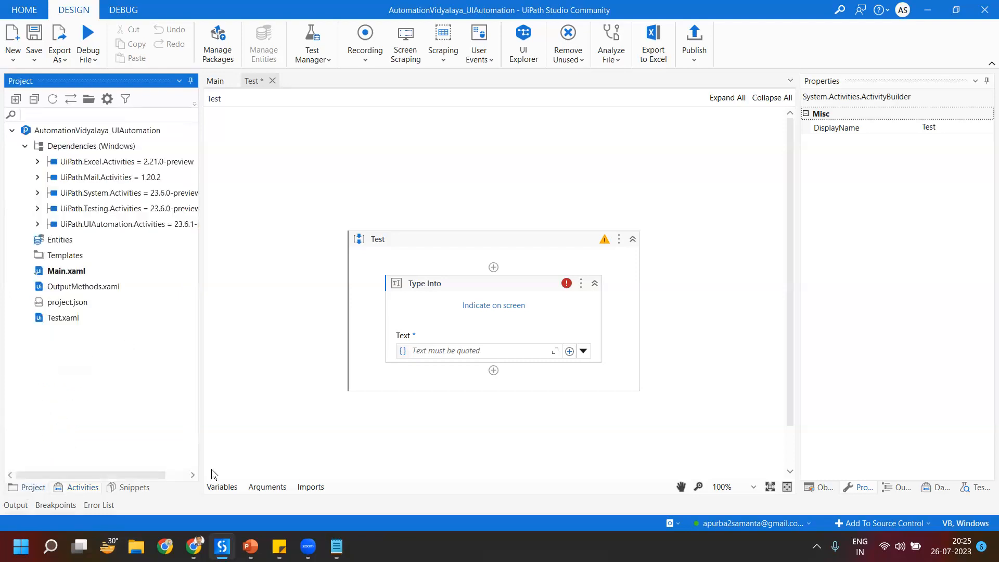
{"action": "left_click", "coordinate": [21, 5]}
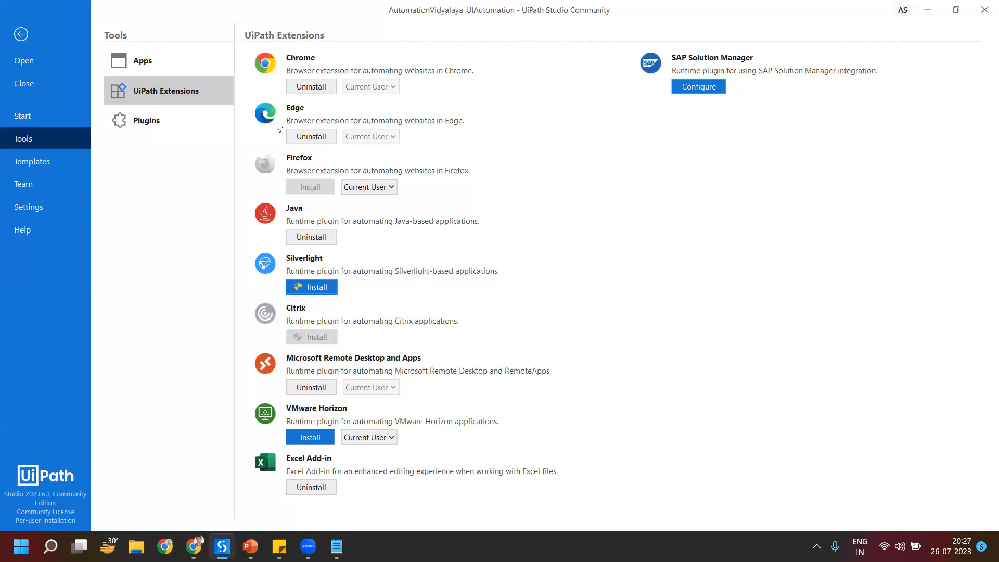
{"action": "left_click", "coordinate": [22, 35]}
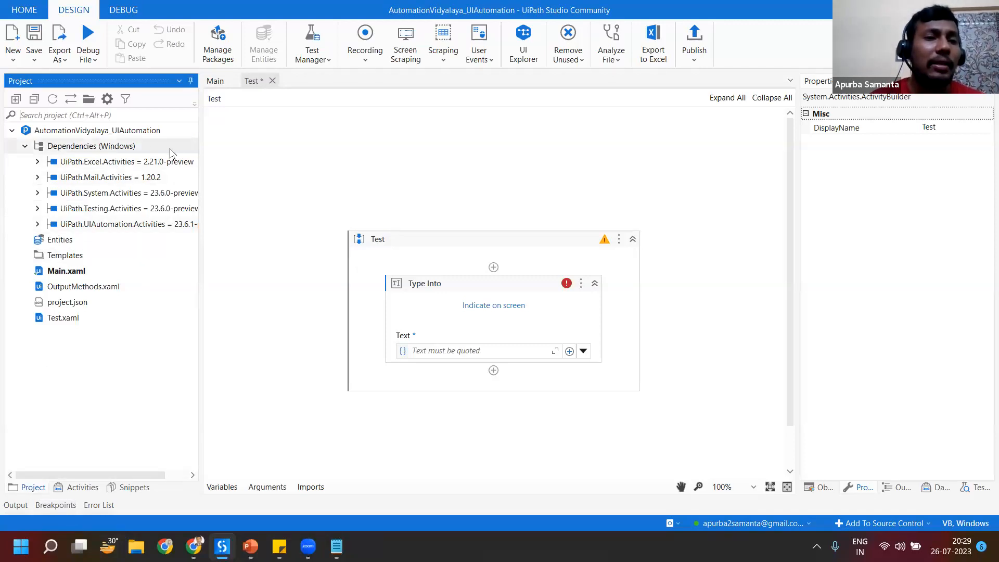
{"action": "left_click", "coordinate": [25, 146]}
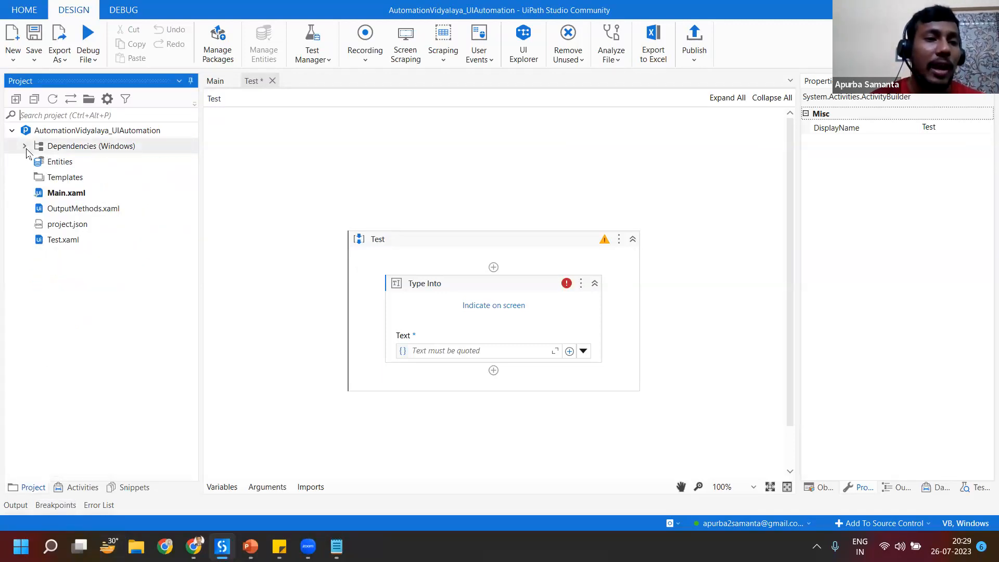
{"action": "left_click", "coordinate": [25, 147]}
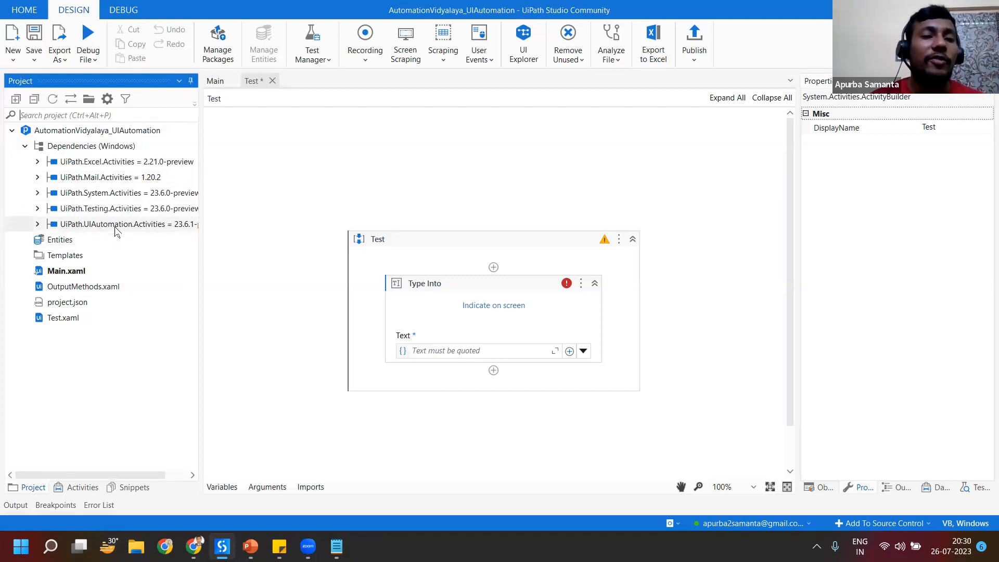
Step: List all available packages in Manage Packages and add the UiPath Only filter
{"action": "left_click", "coordinate": [216, 51]}
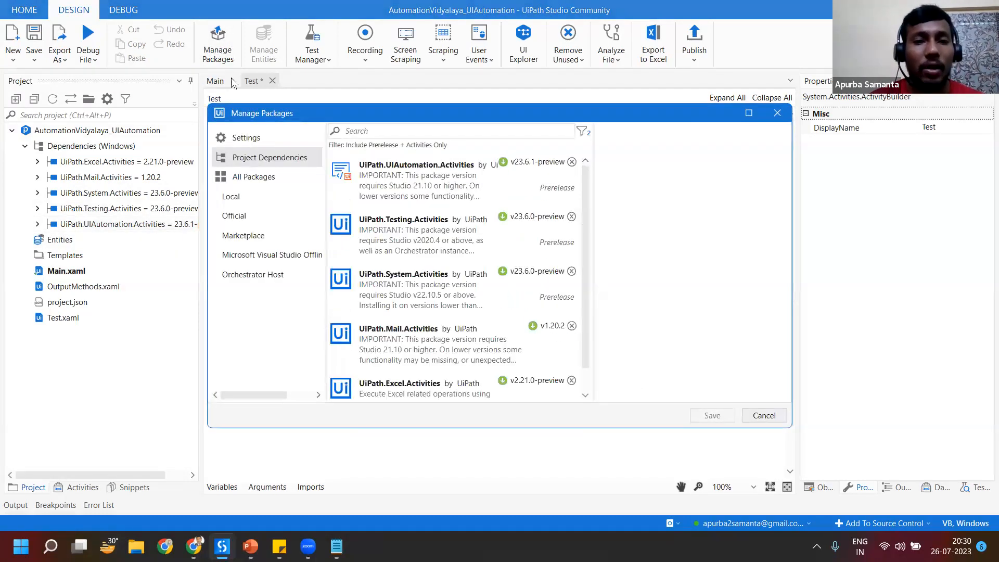
{"action": "left_click", "coordinate": [260, 183]}
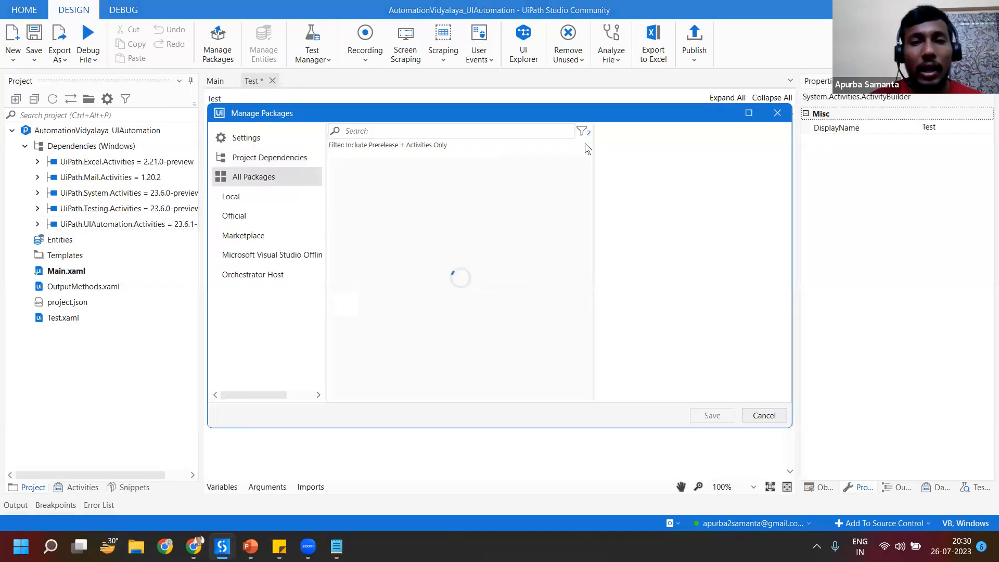
{"action": "left_click", "coordinate": [583, 132]}
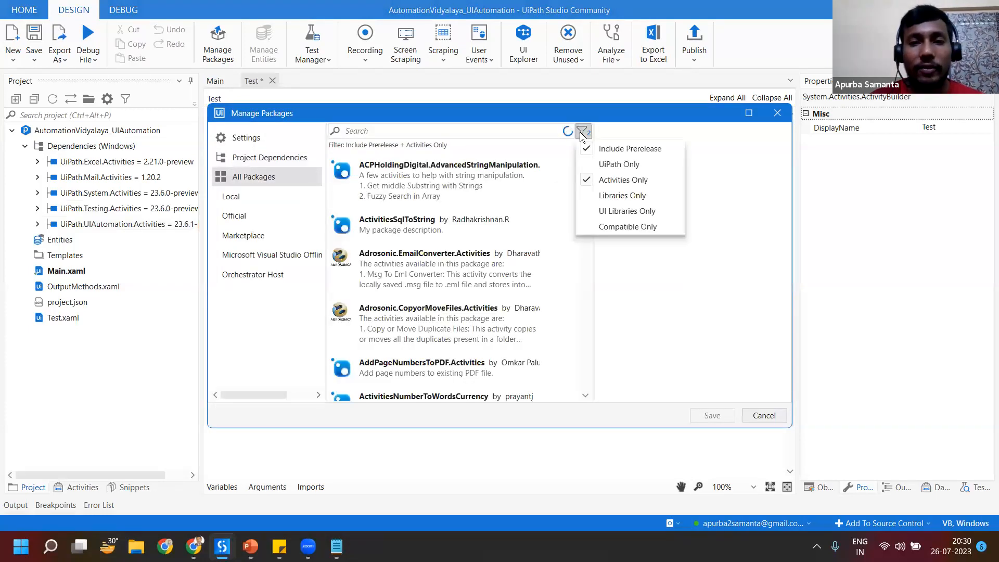
{"action": "left_click", "coordinate": [614, 165]}
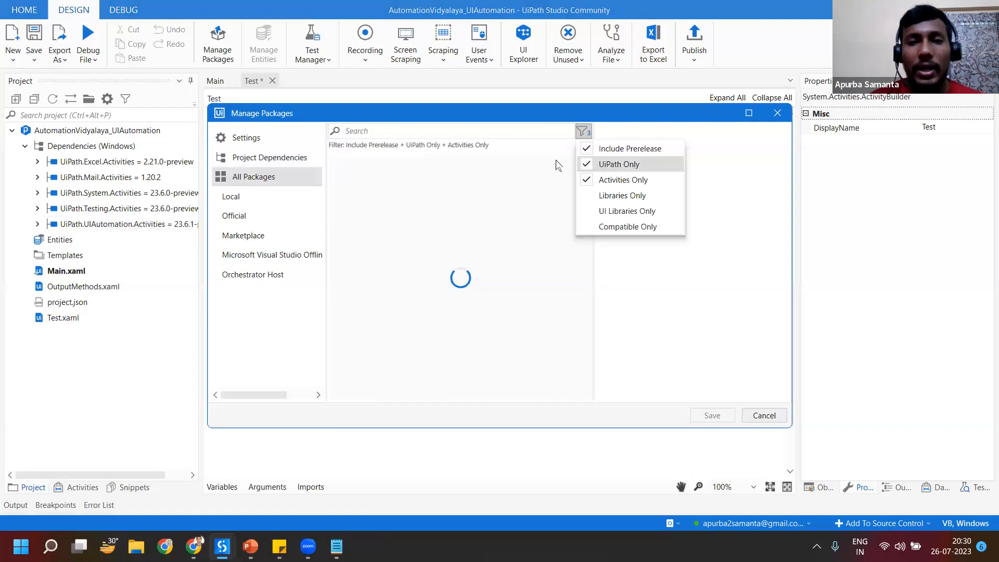
Step: Search all packages for "uipath.uiautomation." to locate the UI automation activities package
{"action": "left_click", "coordinate": [413, 129]}
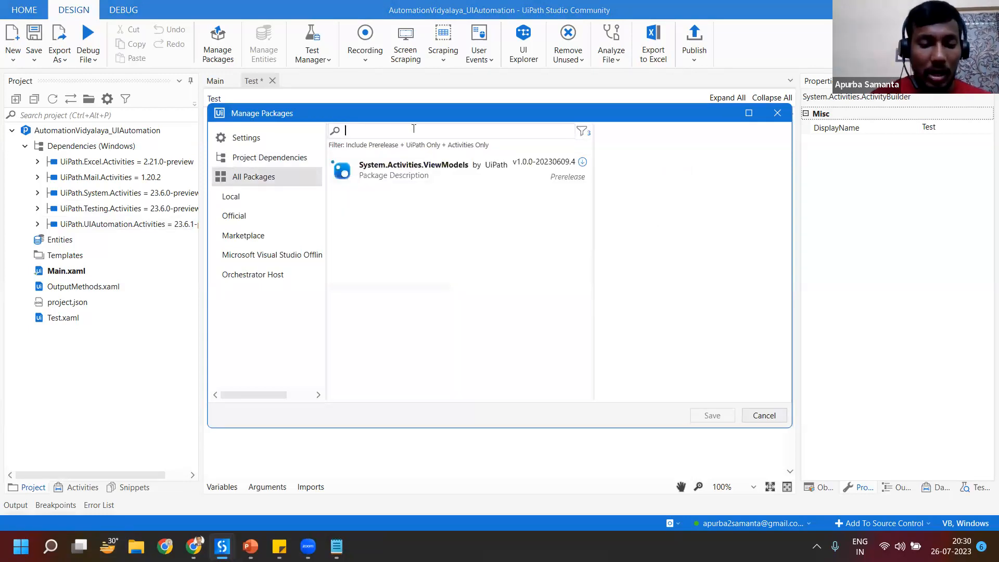
{"action": "type", "text": "uipath"}
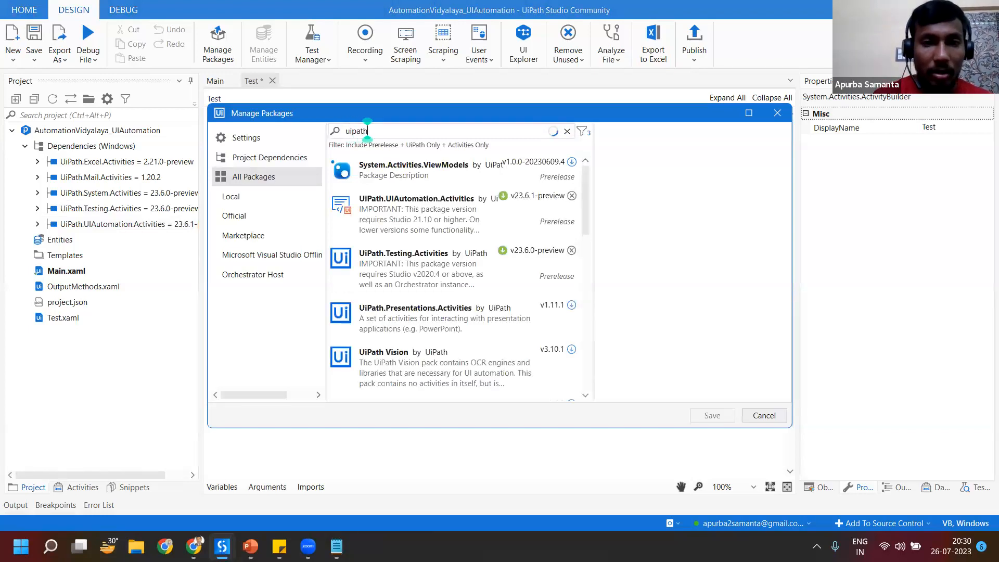
{"action": "type", "text": ".ui"}
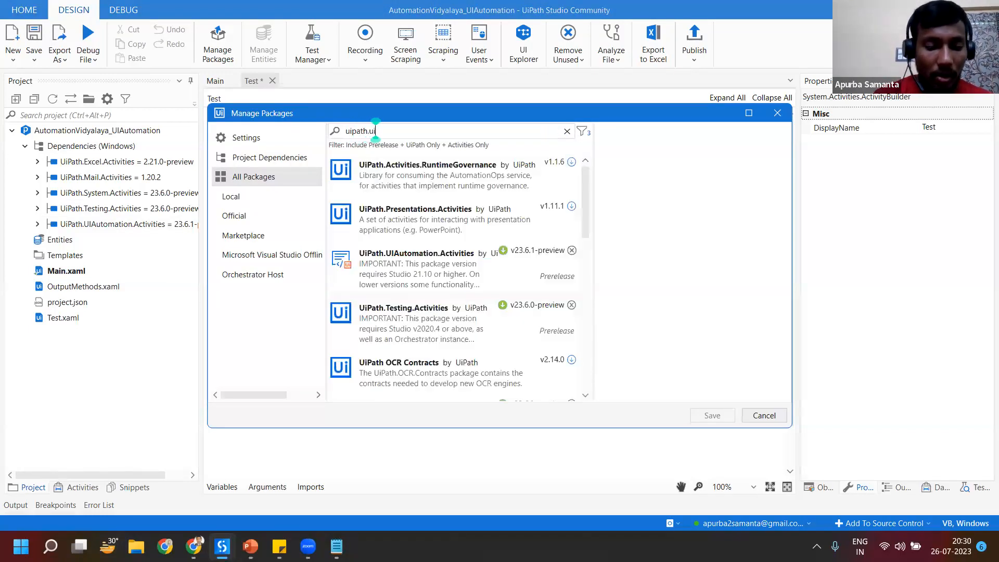
{"action": "type", "text": "automat"}
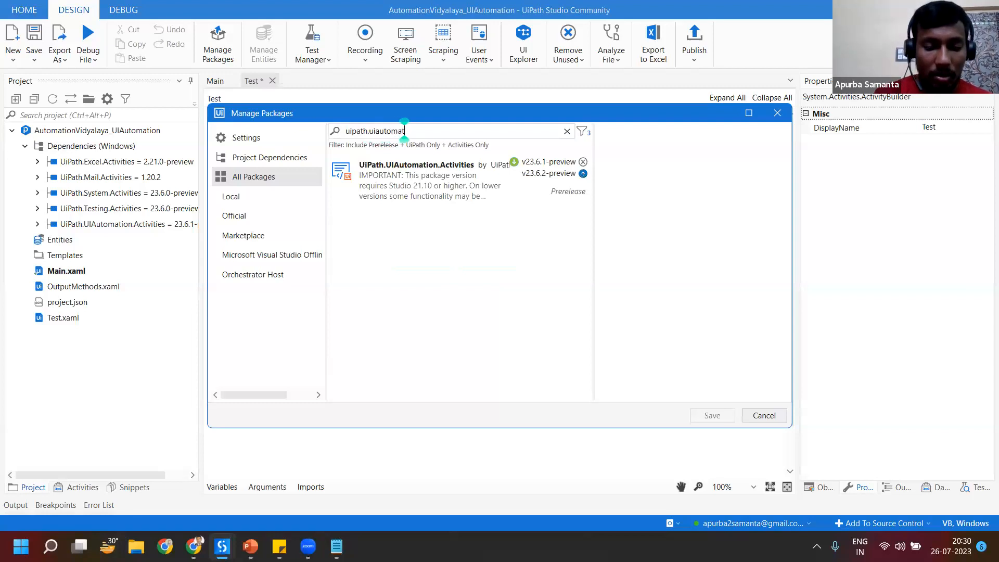
{"action": "type", "text": "ion."}
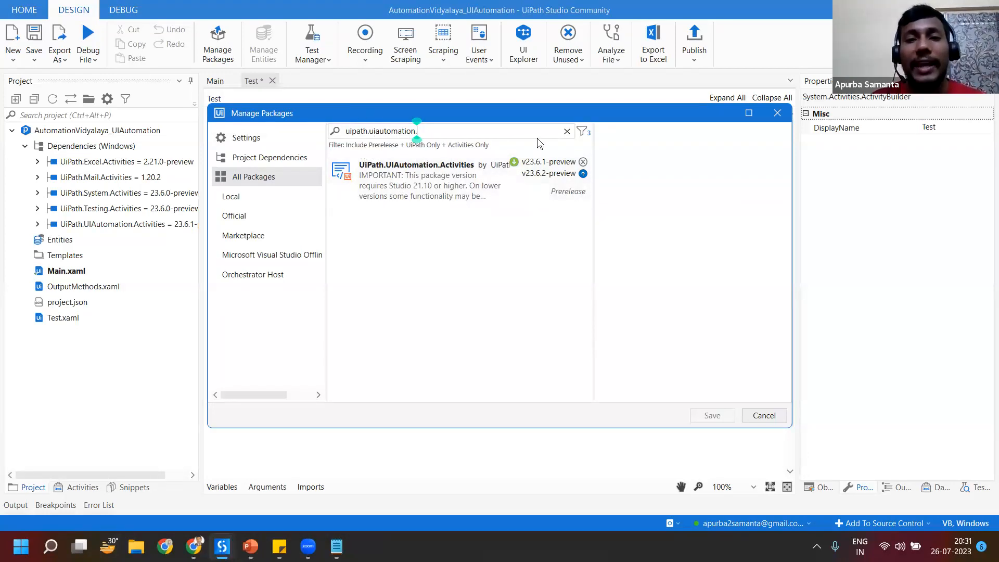
Step: Review the package filter options and the Official feed's UI automation package, and close package management without saving
{"action": "left_click", "coordinate": [583, 131]}
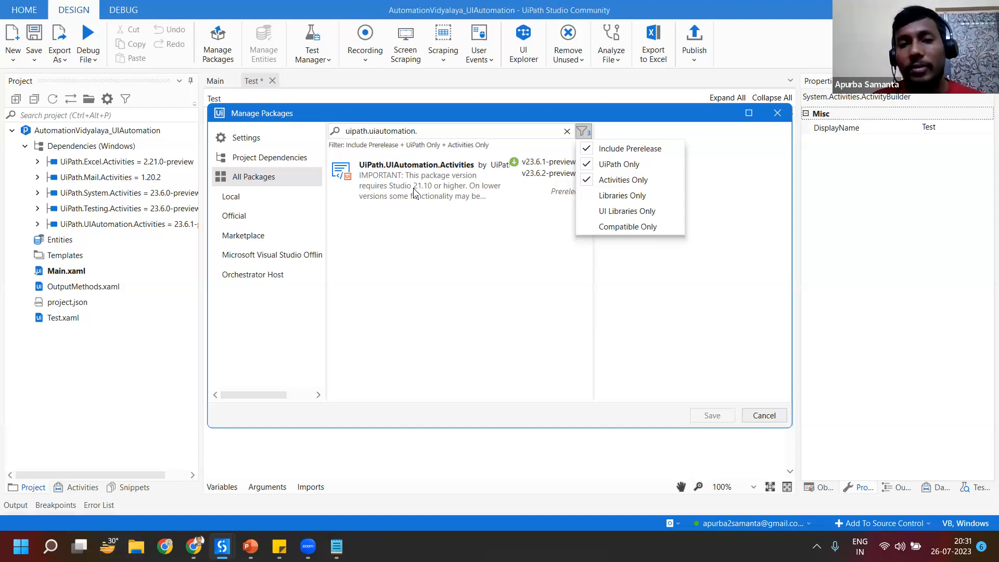
{"action": "left_click", "coordinate": [523, 221]}
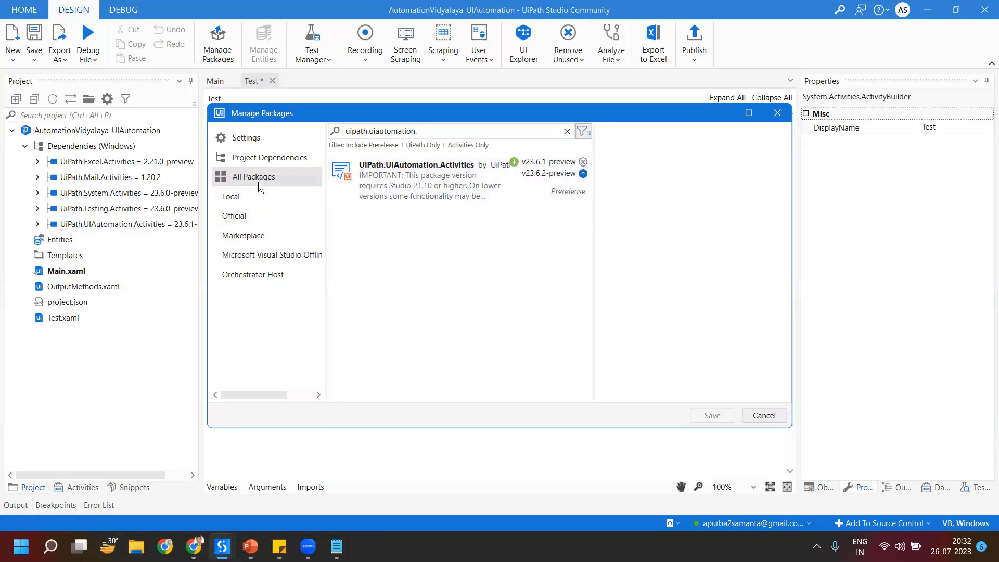
{"action": "left_click", "coordinate": [250, 217]}
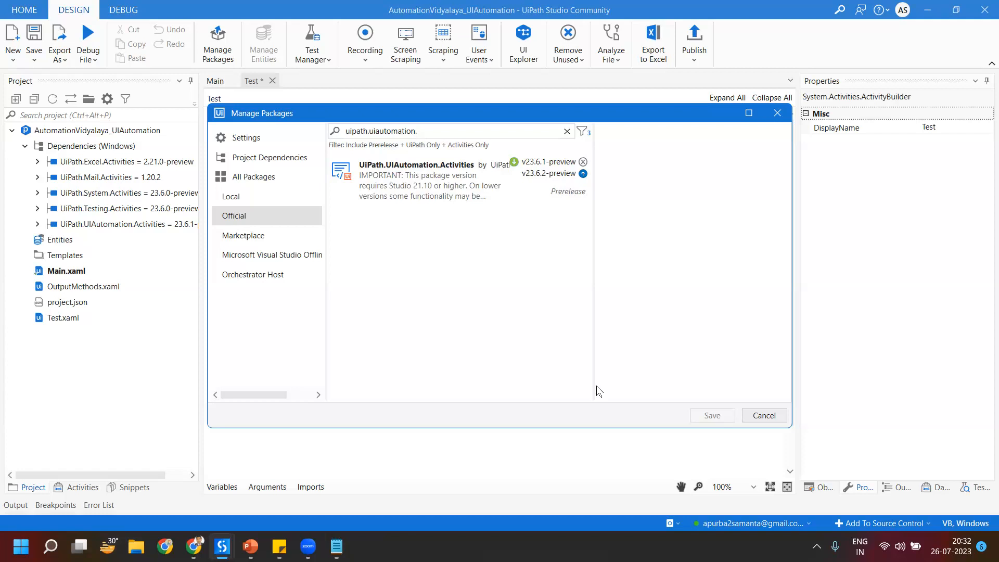
{"action": "left_click", "coordinate": [763, 415]}
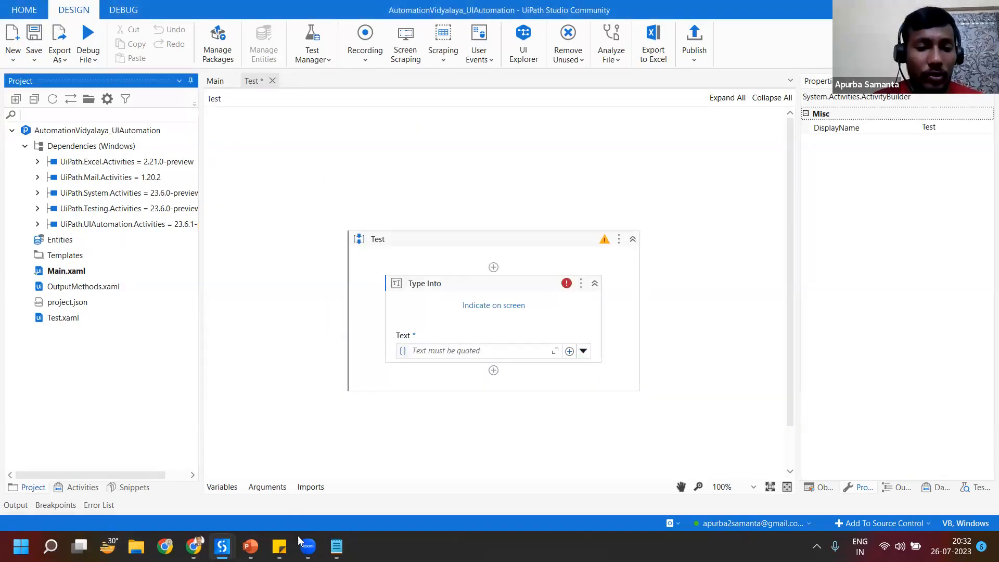
{"action": "mouse_move", "coordinate": [249, 544]}
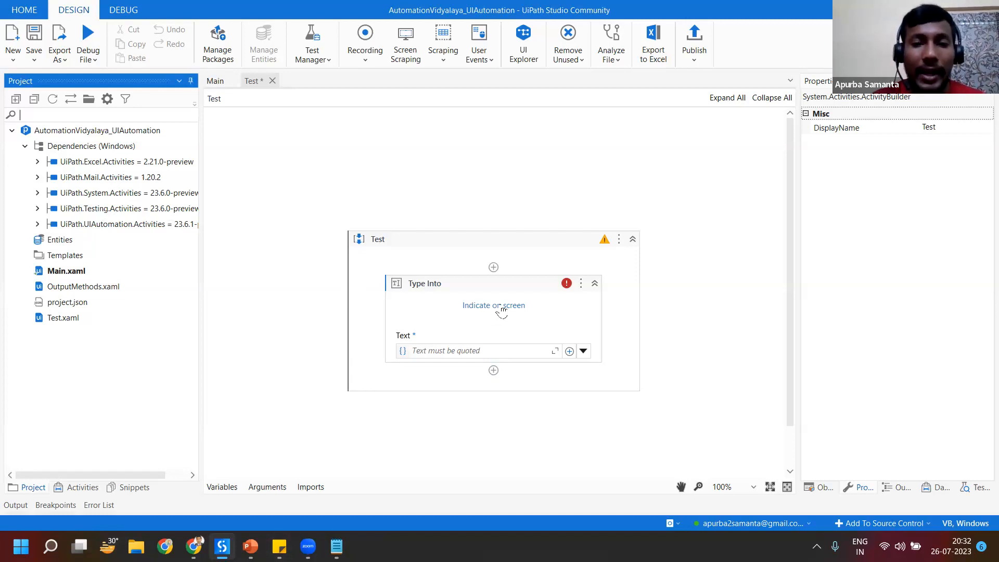
Step: Add a Click activity from the Recent activities above Type Into in the Test sequence
{"action": "left_click", "coordinate": [81, 487]}
{"action": "left_click", "coordinate": [106, 115]}
{"action": "left_click_drag", "start_coordinate": [56, 240], "coordinate": [490, 269]}
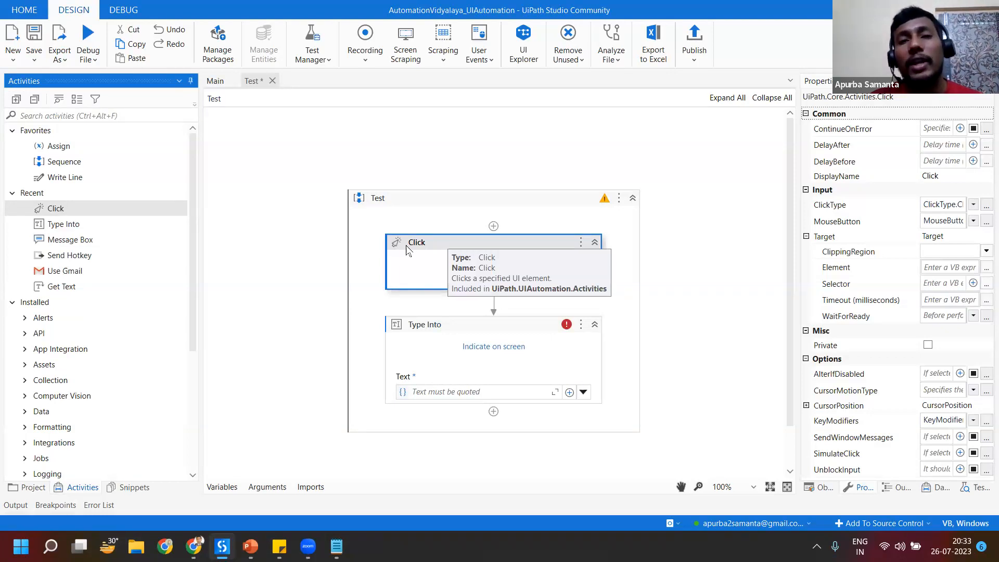
Step: Open UI Explorer in a maximized window, revisit the Test workflow in UiPath Studio, and return to UI Explorer
{"action": "left_click", "coordinate": [530, 62]}
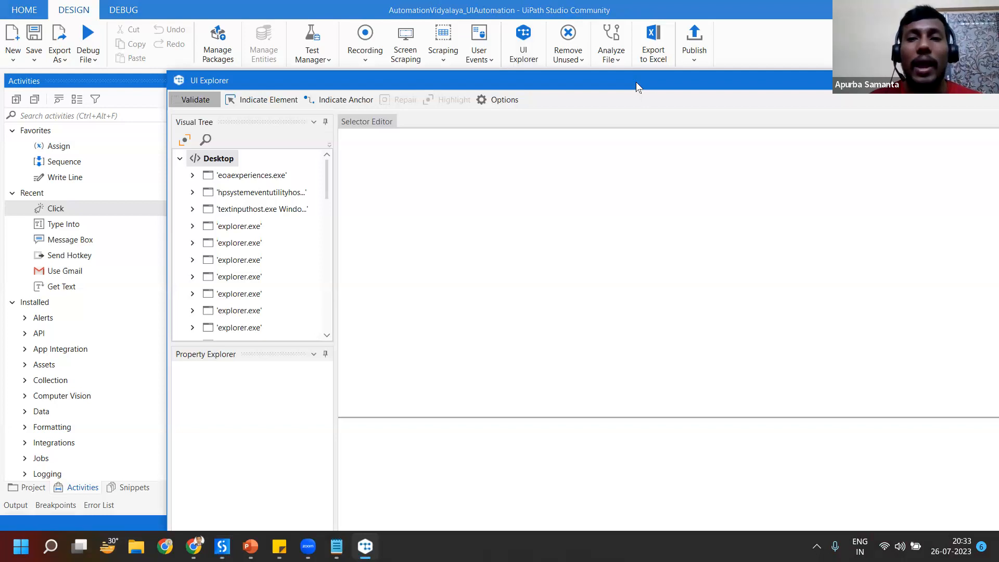
{"action": "left_click_drag", "start_coordinate": [635, 82], "coordinate": [483, 78]}
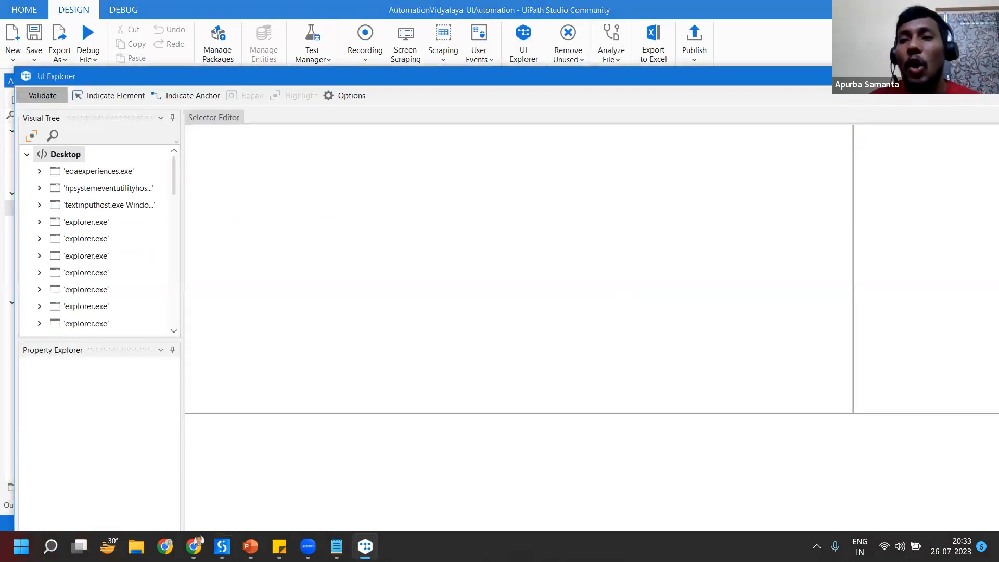
{"action": "key", "text": "super+Up"}
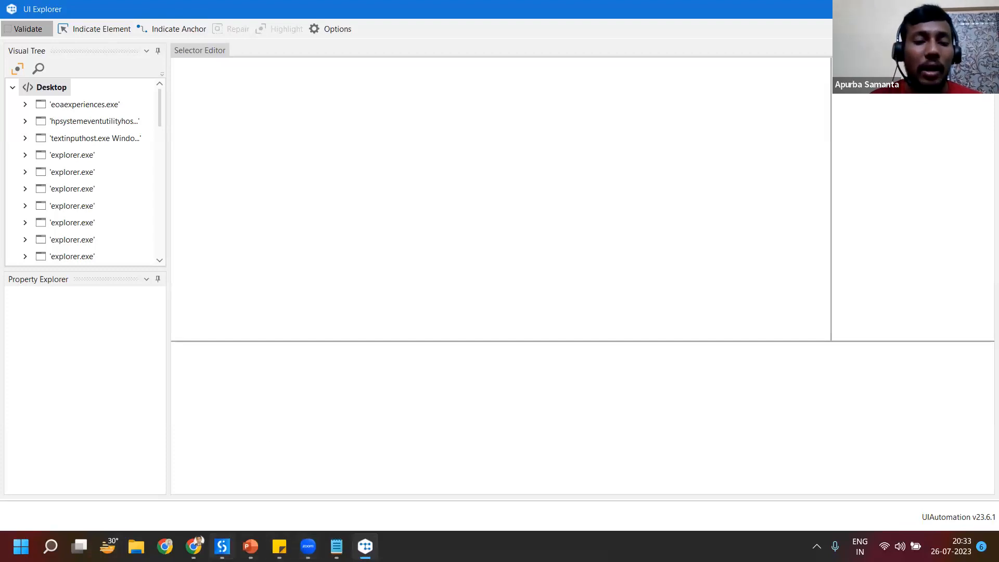
{"action": "left_click", "coordinate": [222, 545]}
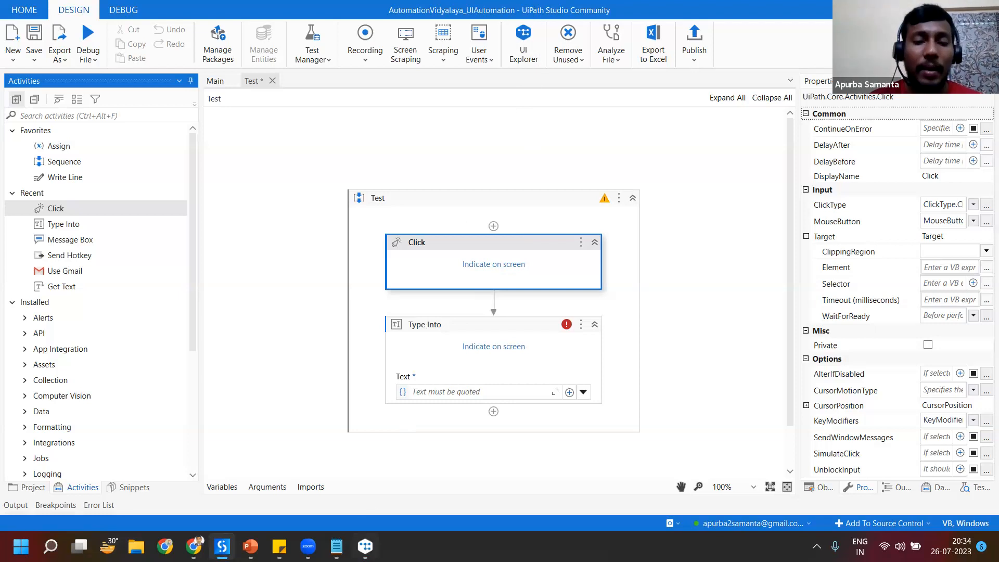
{"action": "left_click", "coordinate": [366, 546]}
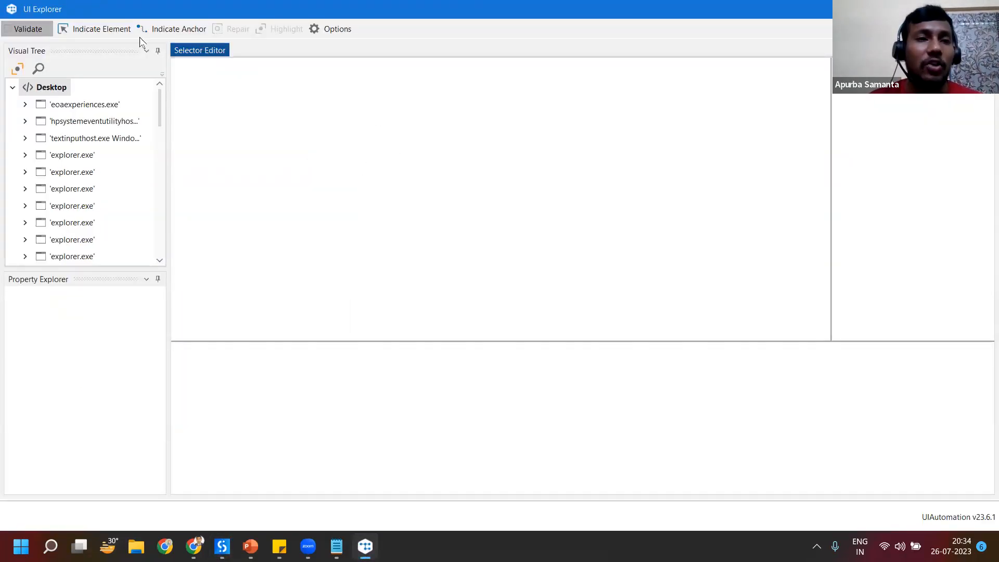
Step: Indicate the Join event button on the Ui Automation event page using delayed selection, and examine its innertext attribute in UI Explorer
{"action": "left_click", "coordinate": [102, 30]}
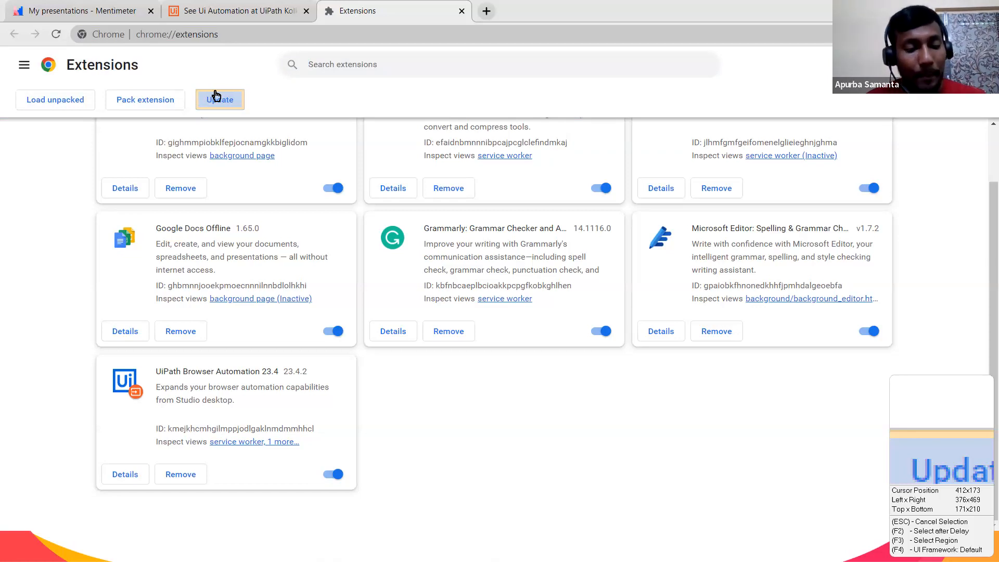
{"action": "key", "text": "F2"}
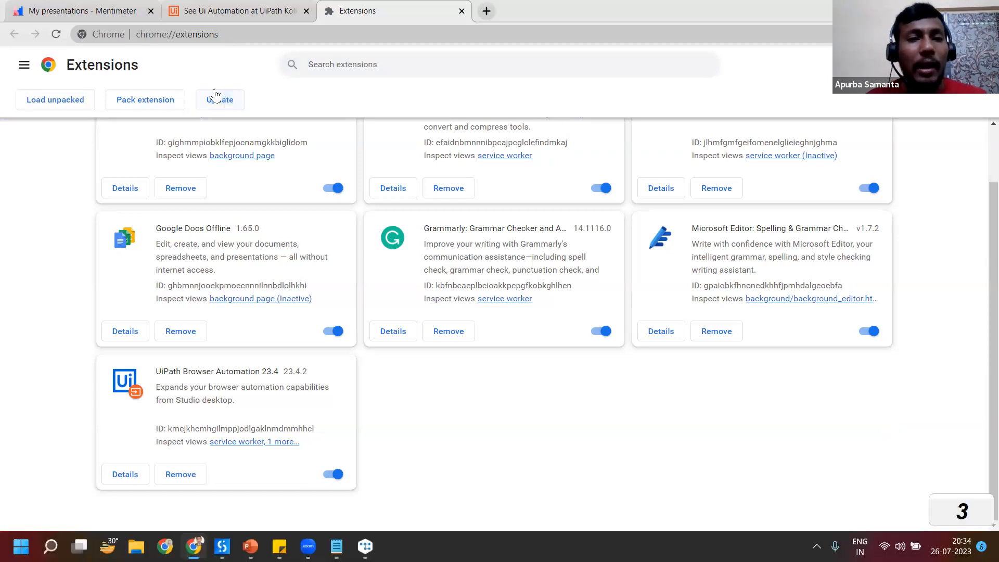
{"action": "left_click", "coordinate": [203, 15]}
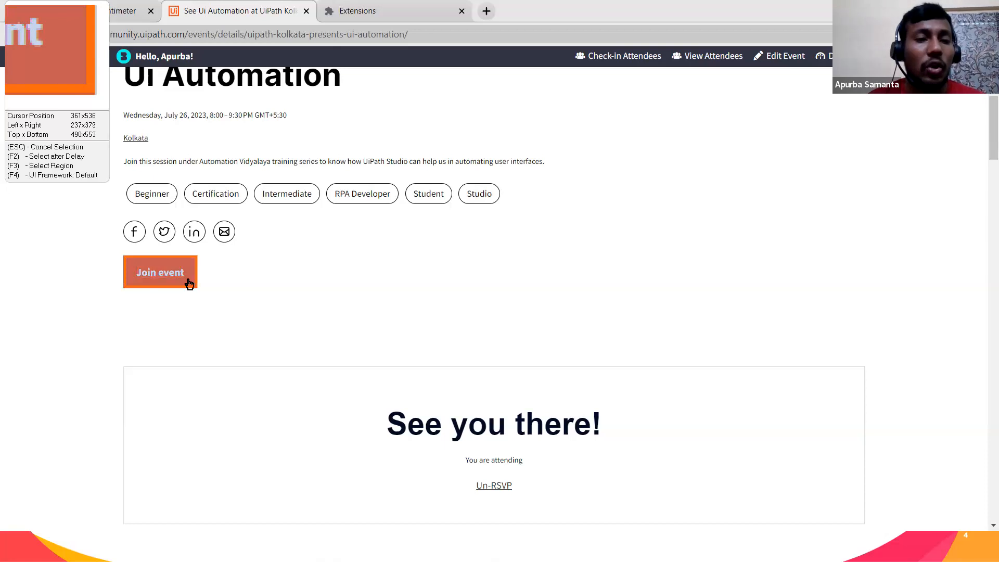
{"action": "left_click", "coordinate": [188, 280]}
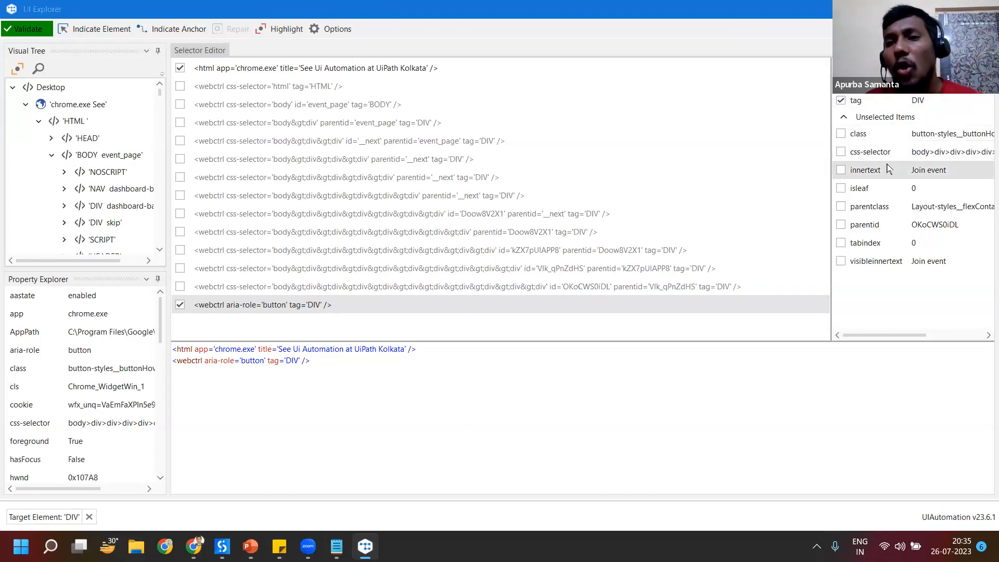
{"action": "left_click", "coordinate": [918, 171]}
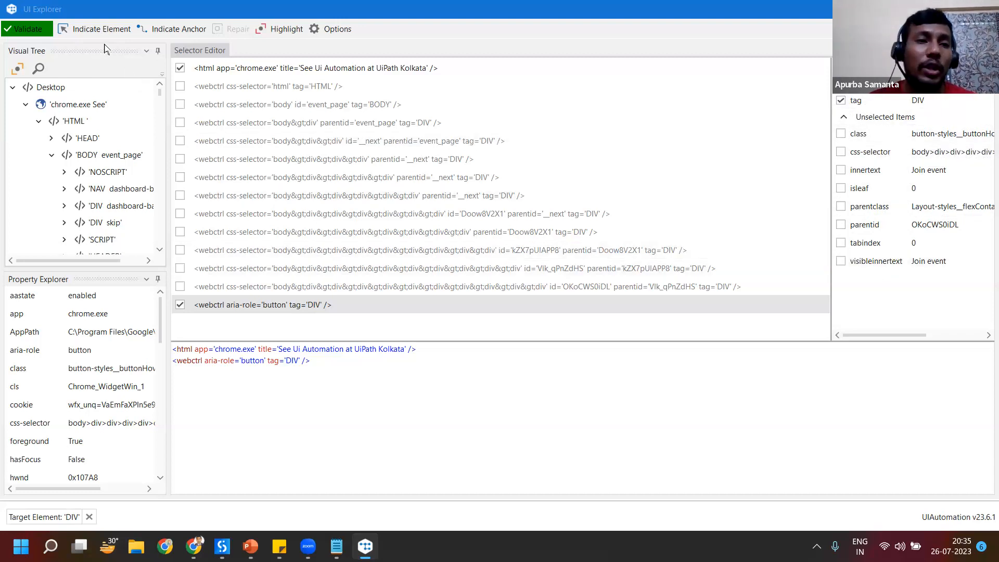
Step: Indicate the RPA Developer tag on the event page, validate its selector, and view the attributes of the event_page child DIV node
{"action": "left_click", "coordinate": [94, 28]}
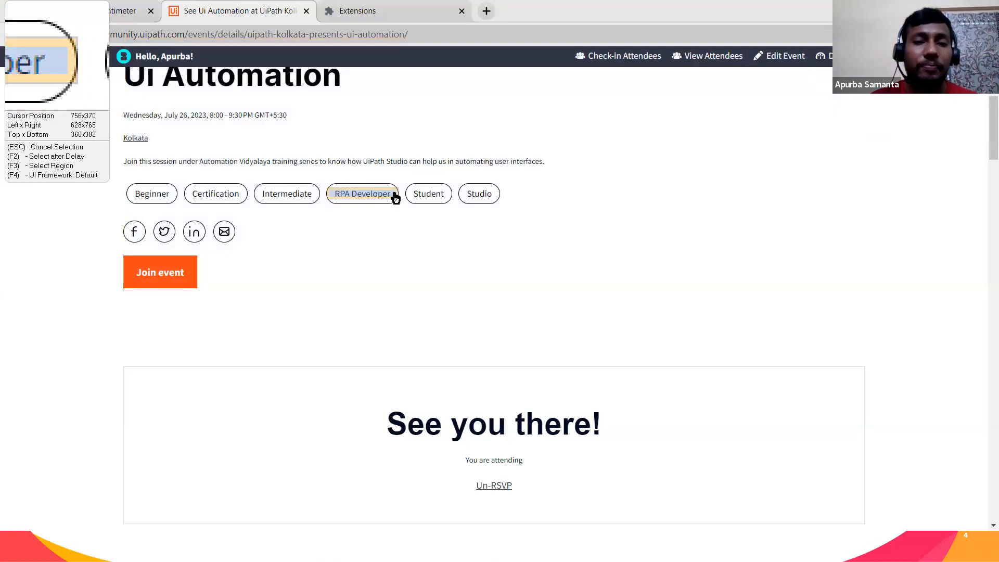
{"action": "left_click", "coordinate": [393, 197]}
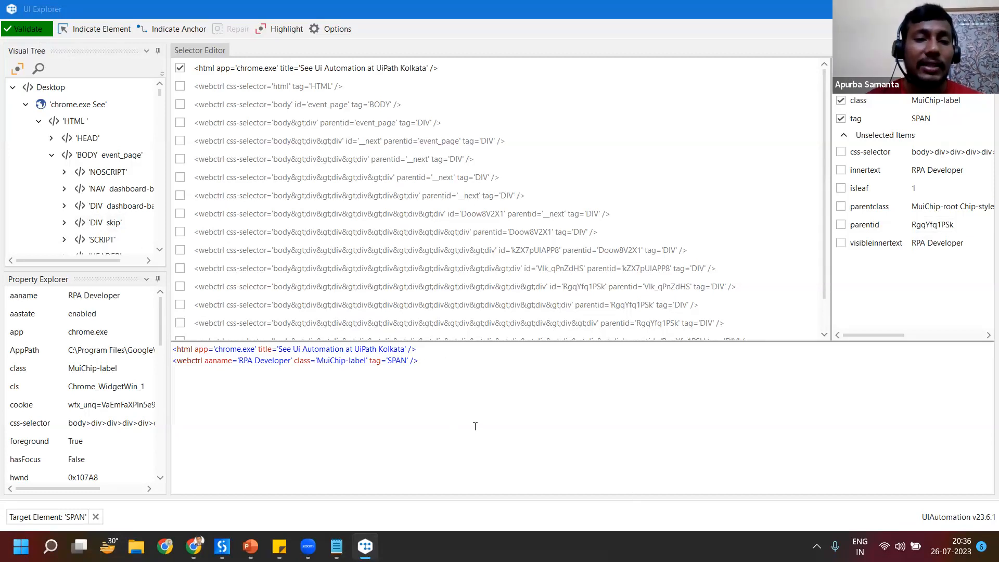
{"action": "left_click", "coordinate": [31, 32]}
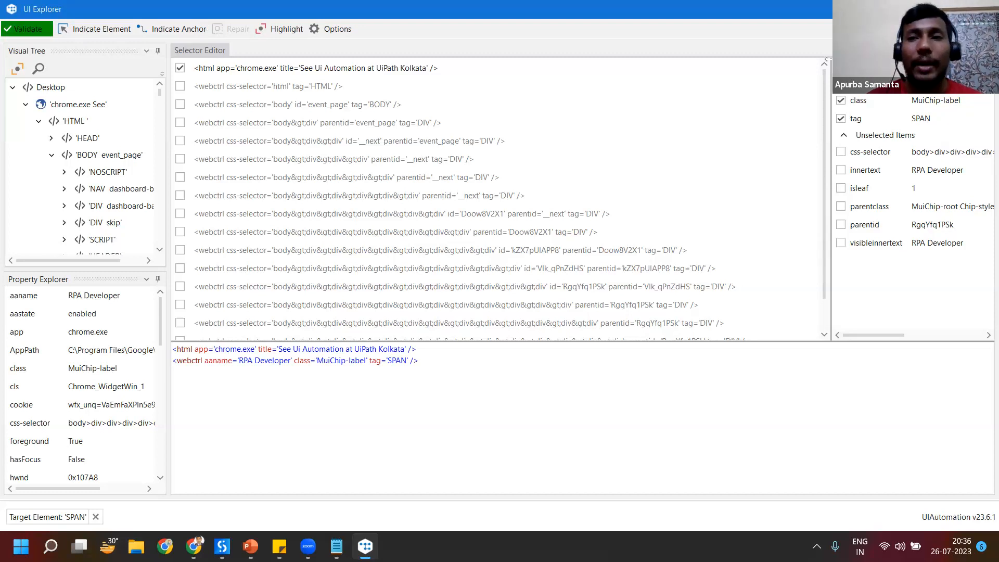
{"action": "left_click", "coordinate": [676, 119]}
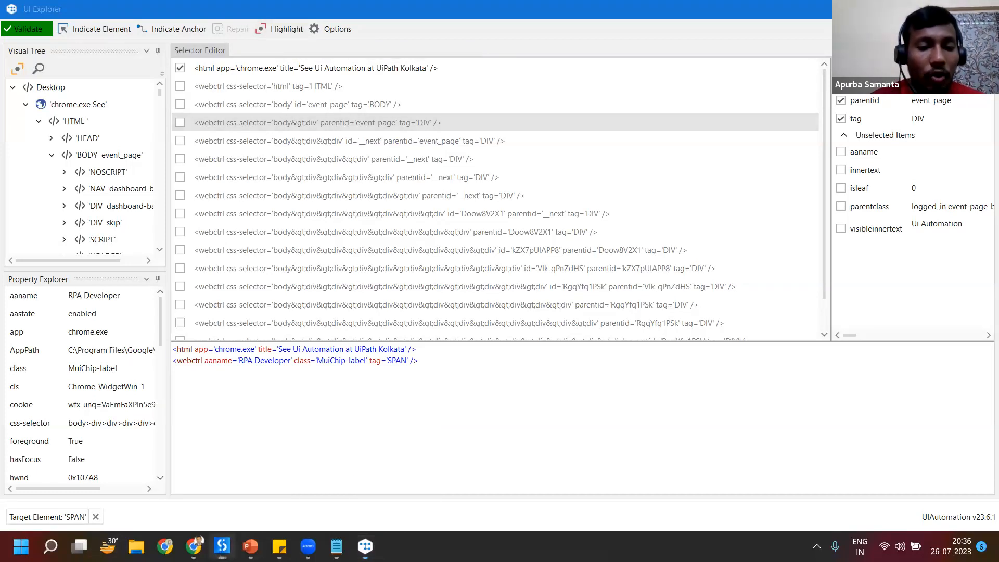
Step: Compare the Click activity in UiPath Studio with the selector in UI Explorer, and switch to PowerPoint's "What is Selector?" slide
{"action": "left_click", "coordinate": [229, 538]}
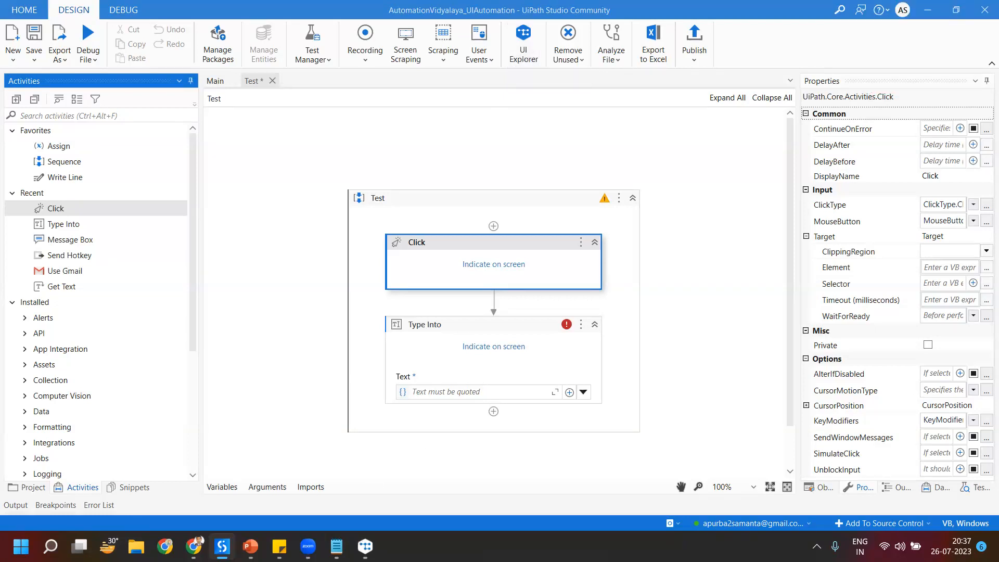
{"action": "mouse_move", "coordinate": [365, 546]}
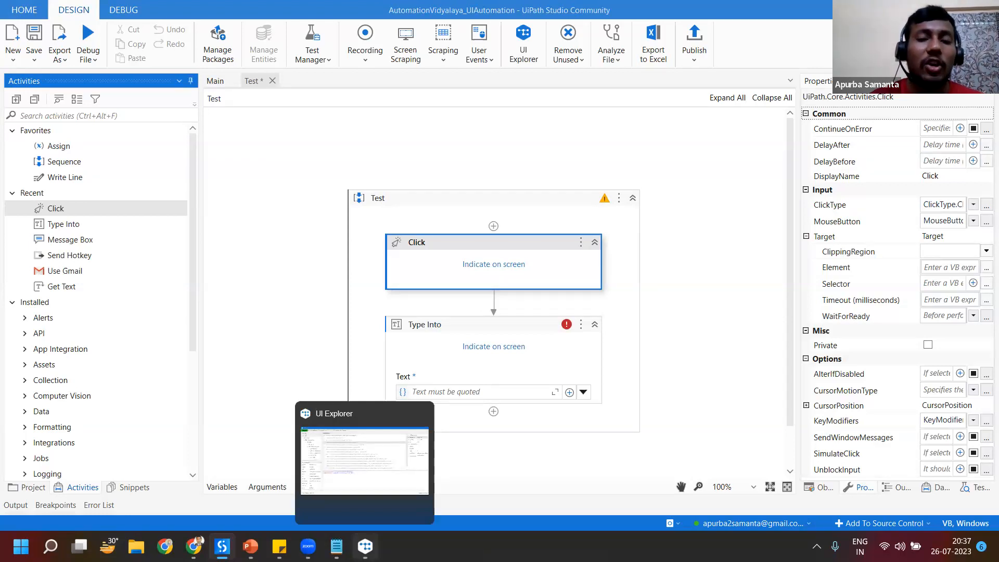
{"action": "left_click", "coordinate": [380, 459]}
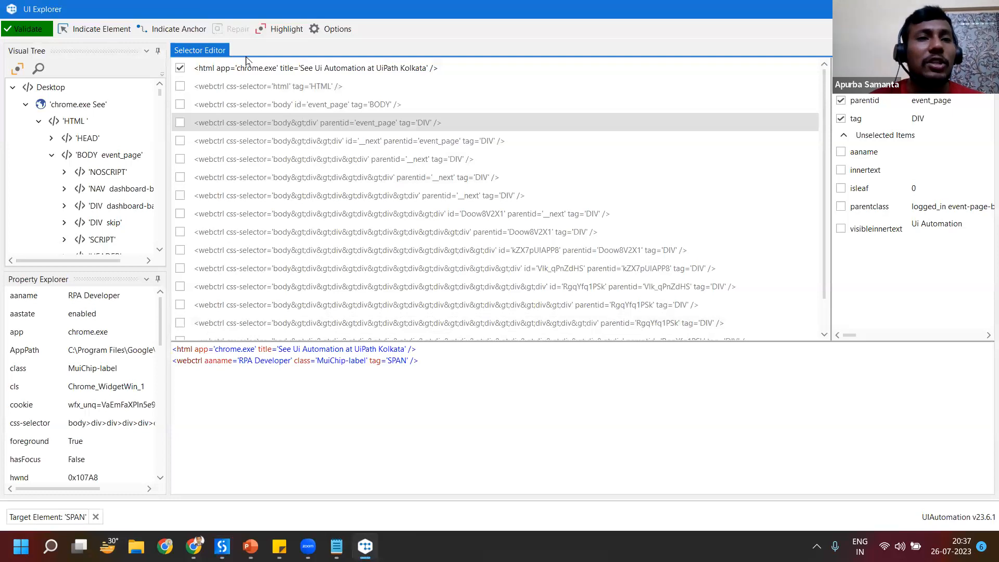
{"action": "key", "text": "alt+Tab"}
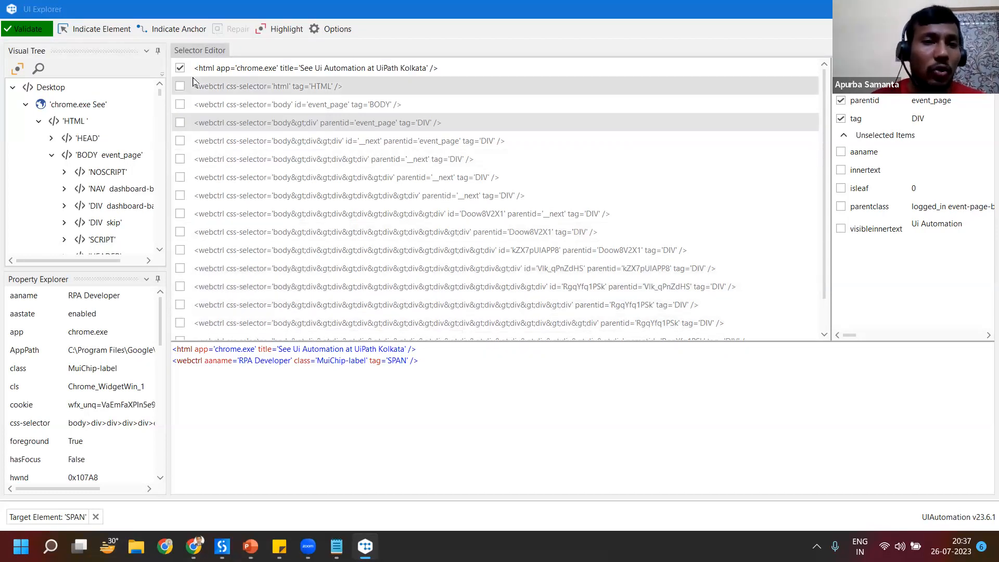
{"action": "mouse_move", "coordinate": [250, 546]}
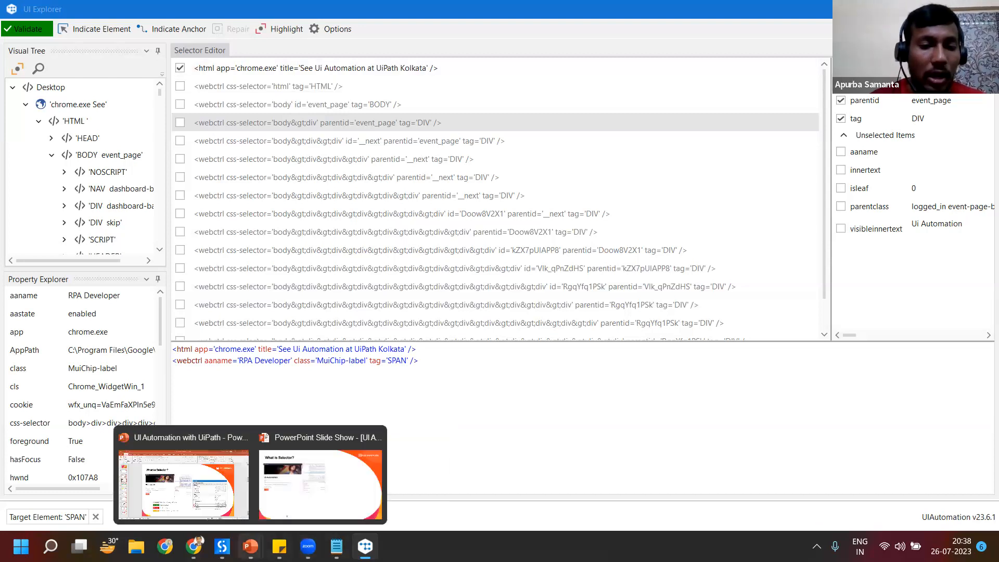
{"action": "left_click", "coordinate": [182, 483]}
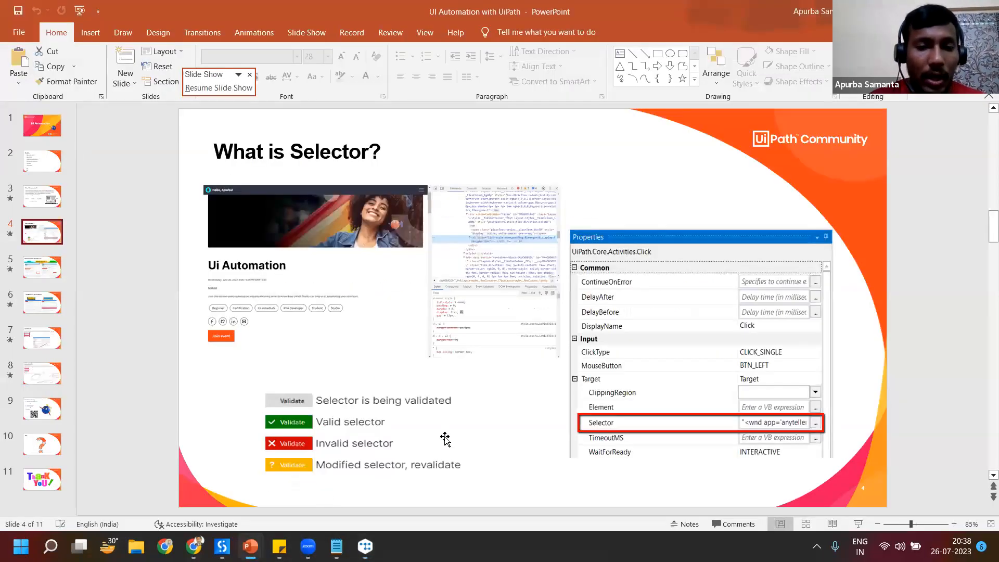
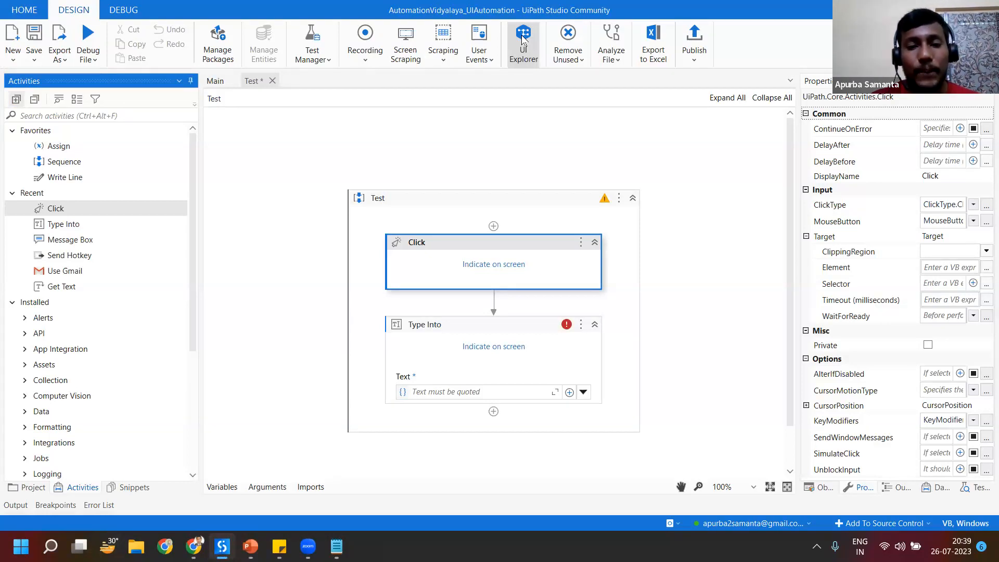
Step: Open UI Explorer, indicate the Join event button on the Ui Automation event page using delayed selection, and check its selector with Validate and Highlight
{"action": "left_click", "coordinate": [523, 39]}
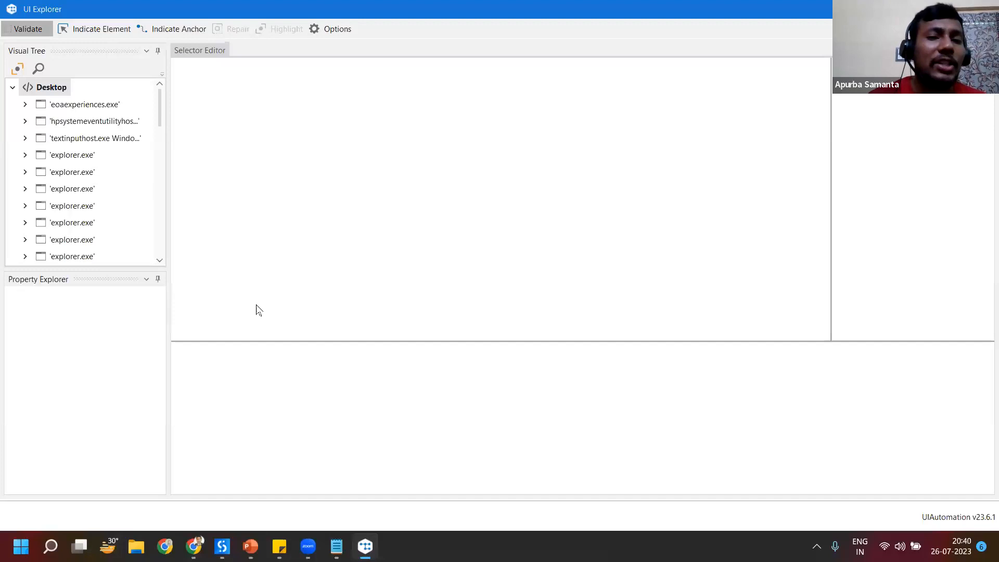
{"action": "left_click", "coordinate": [229, 368]}
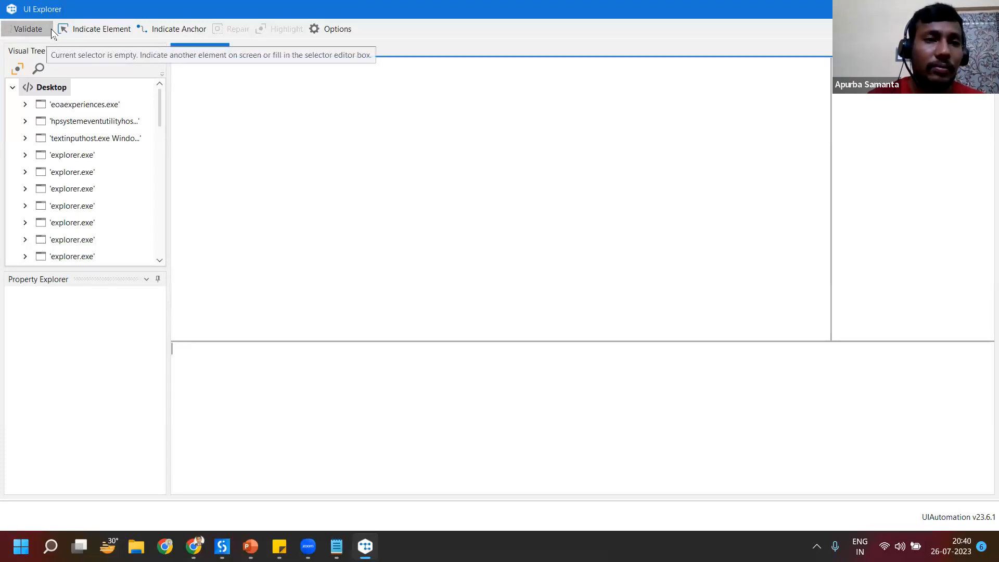
{"action": "left_click", "coordinate": [89, 30]}
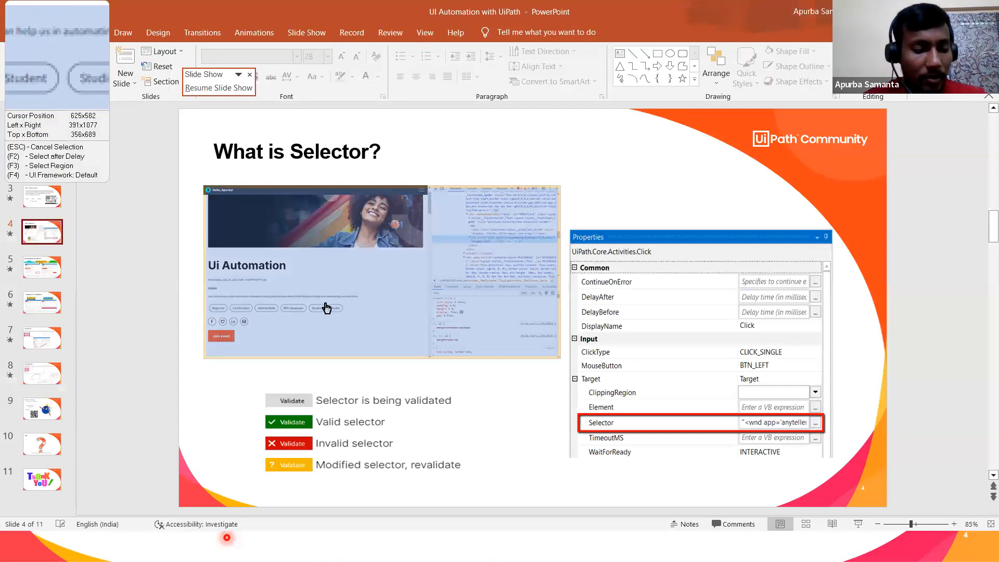
{"action": "key", "text": "F2"}
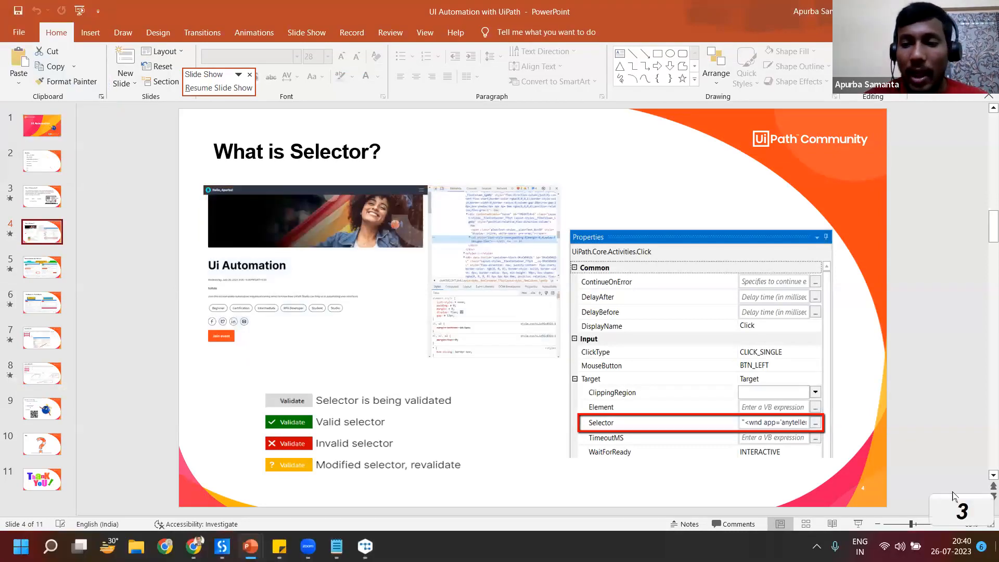
{"action": "left_click", "coordinate": [193, 546]}
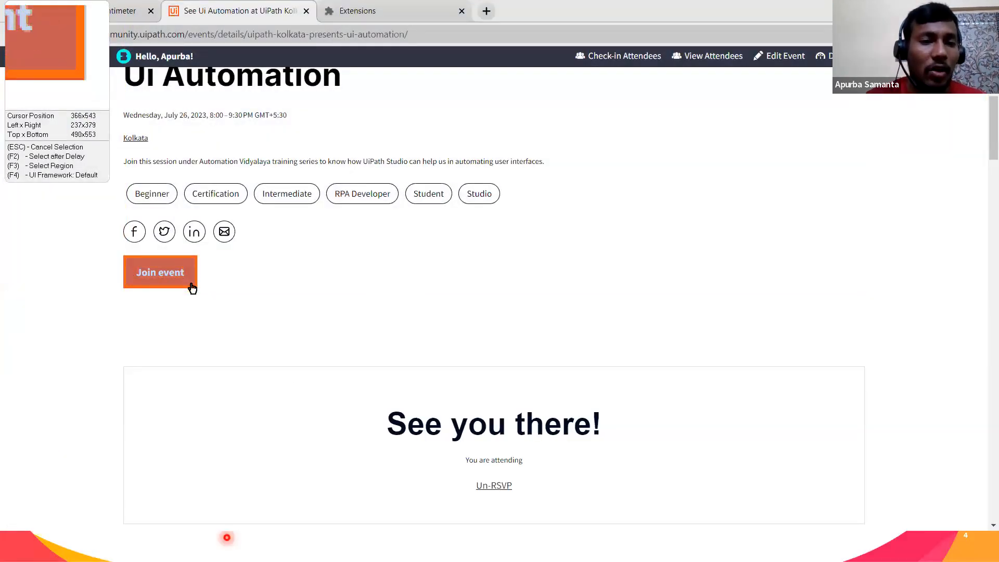
{"action": "left_click", "coordinate": [192, 287]}
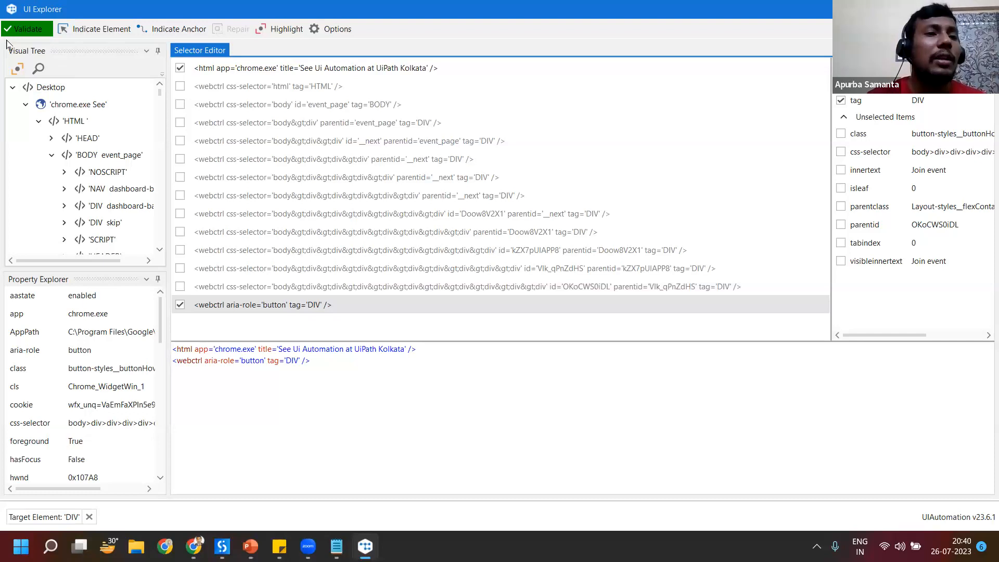
{"action": "left_click", "coordinate": [24, 35]}
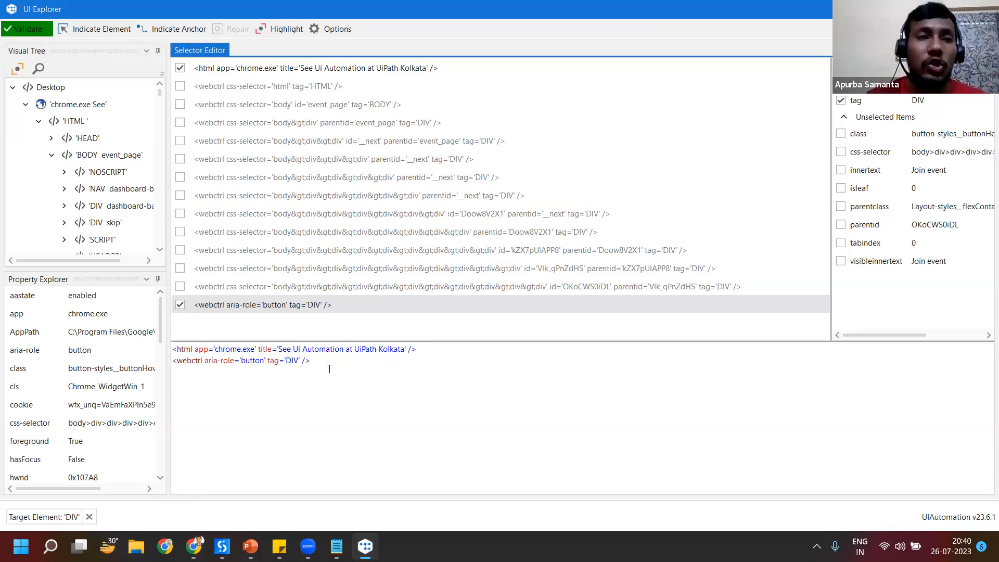
{"action": "left_click", "coordinate": [285, 30]}
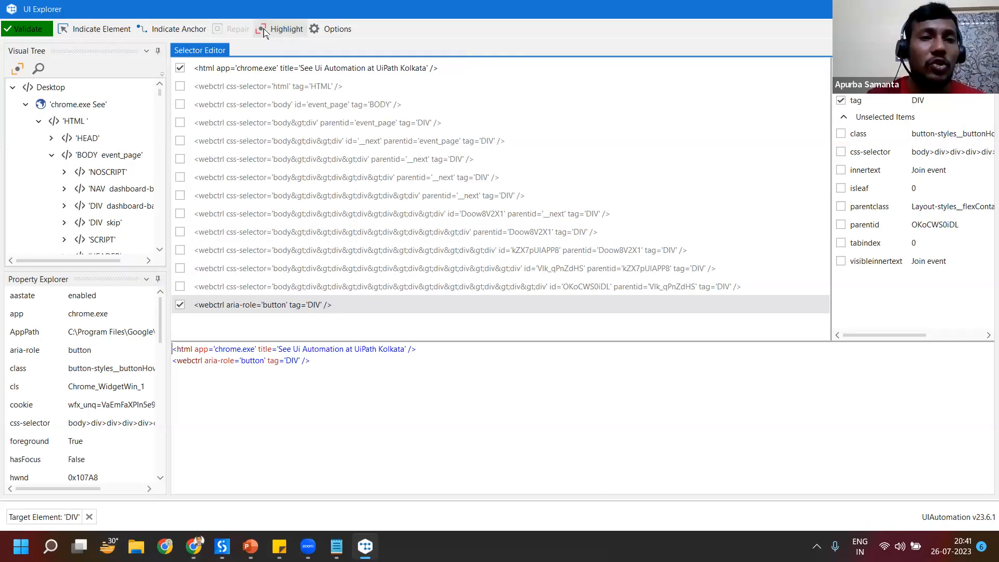
Step: Indicate the Facebook share icon on the event page, and turn highlighting of that element on and off in UI Explorer
{"action": "left_click", "coordinate": [78, 33]}
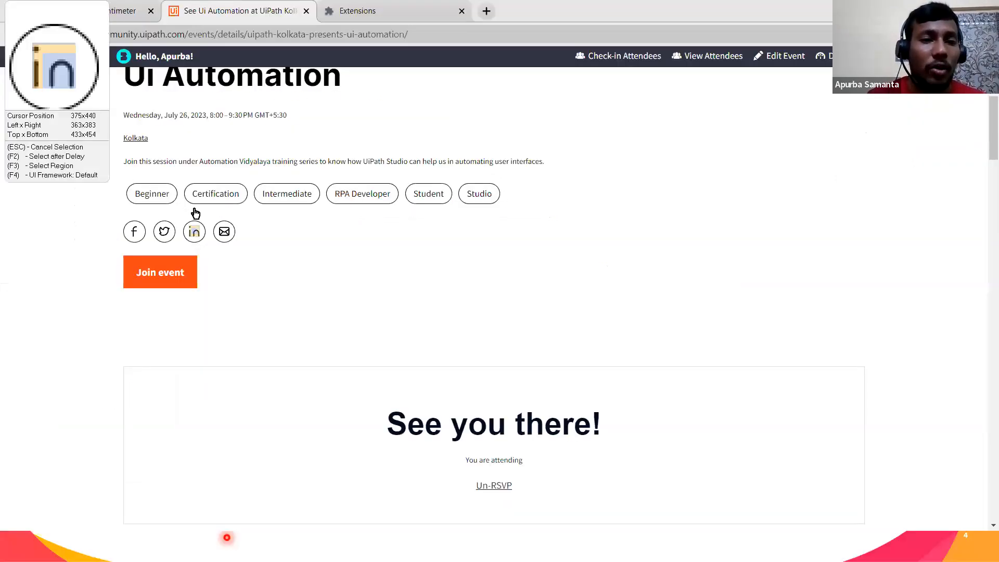
{"action": "left_click", "coordinate": [142, 243]}
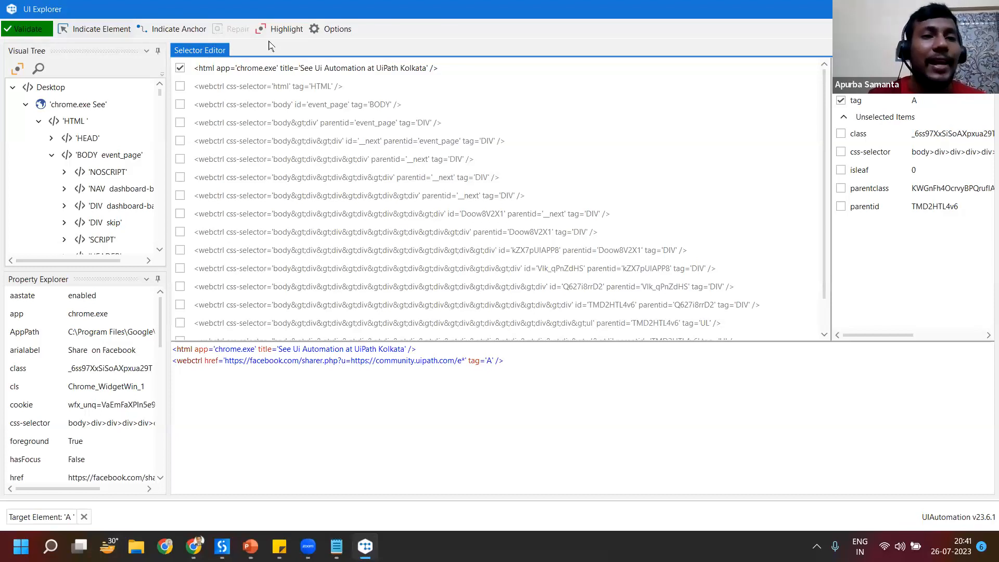
{"action": "left_click", "coordinate": [281, 30]}
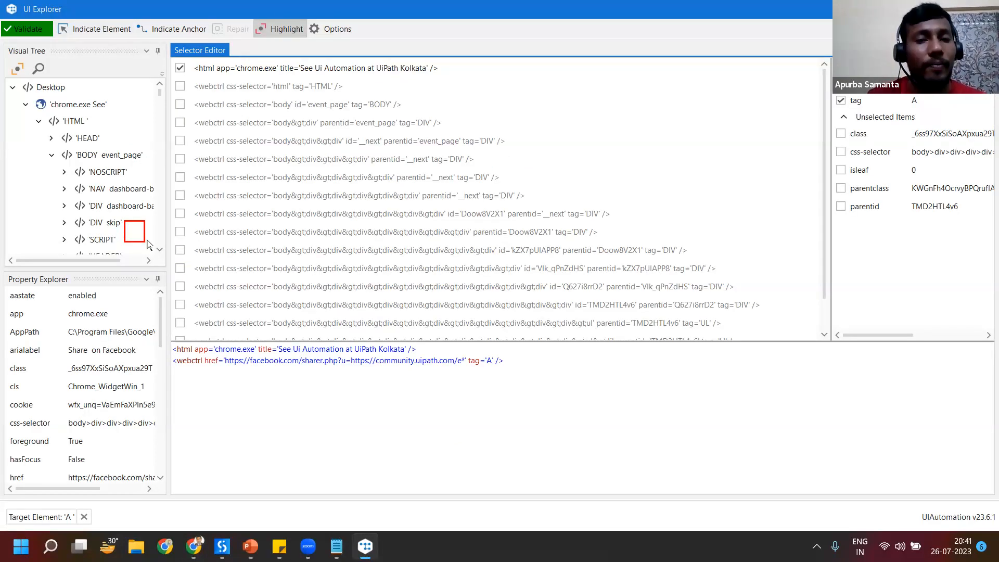
{"action": "left_click", "coordinate": [279, 31]}
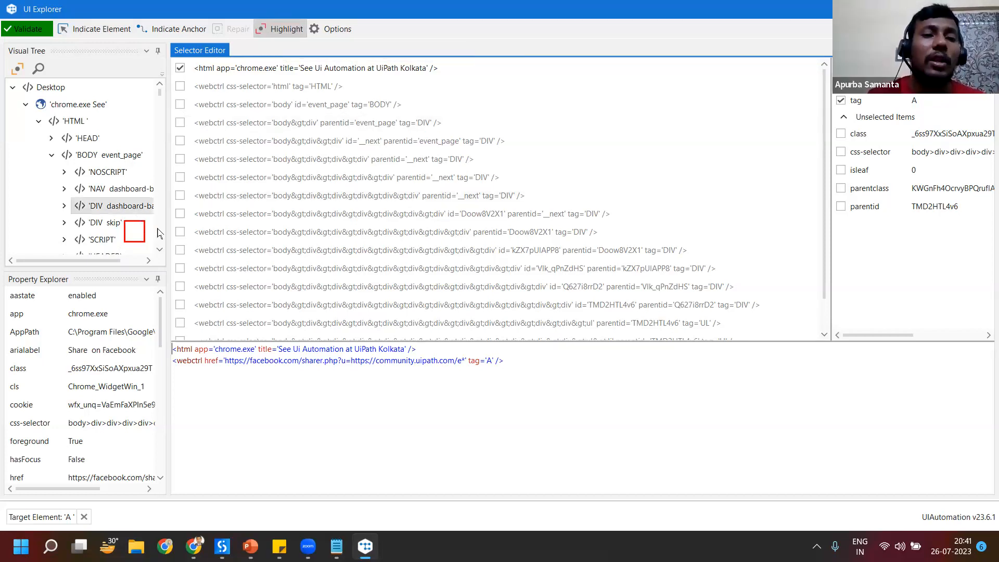
{"action": "left_click", "coordinate": [262, 31]}
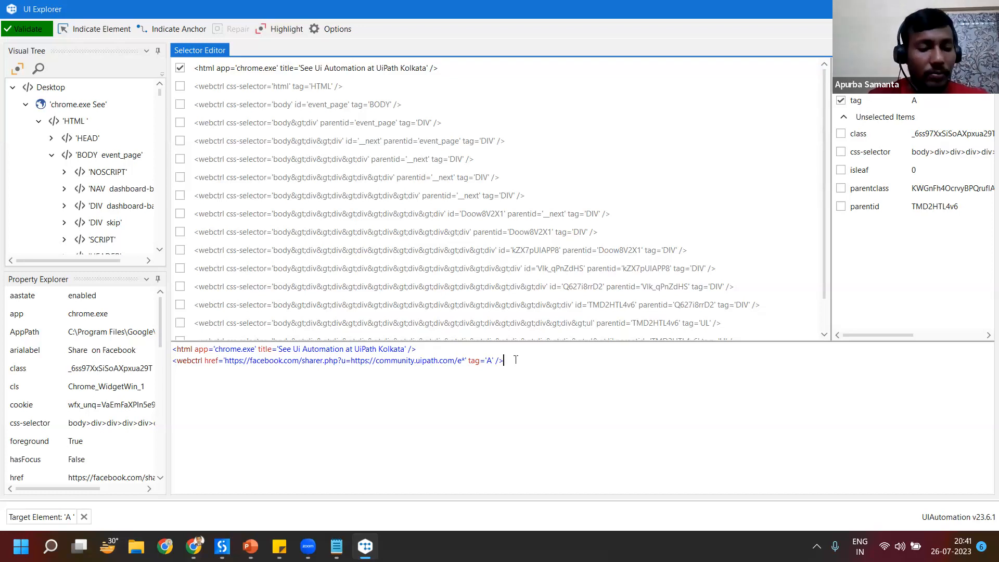
Step: Select the Facebook icon's entire selector text in UI Explorer, and delete the Type Into activity from the Test sequence in UiPath Studio
{"action": "key", "text": "ctrl+a"}
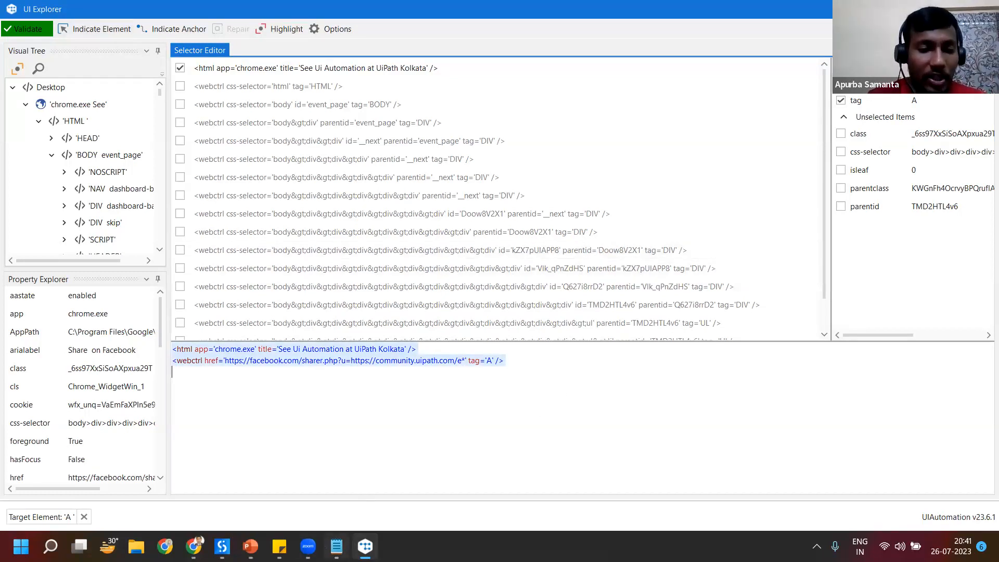
{"action": "left_click", "coordinate": [222, 546]}
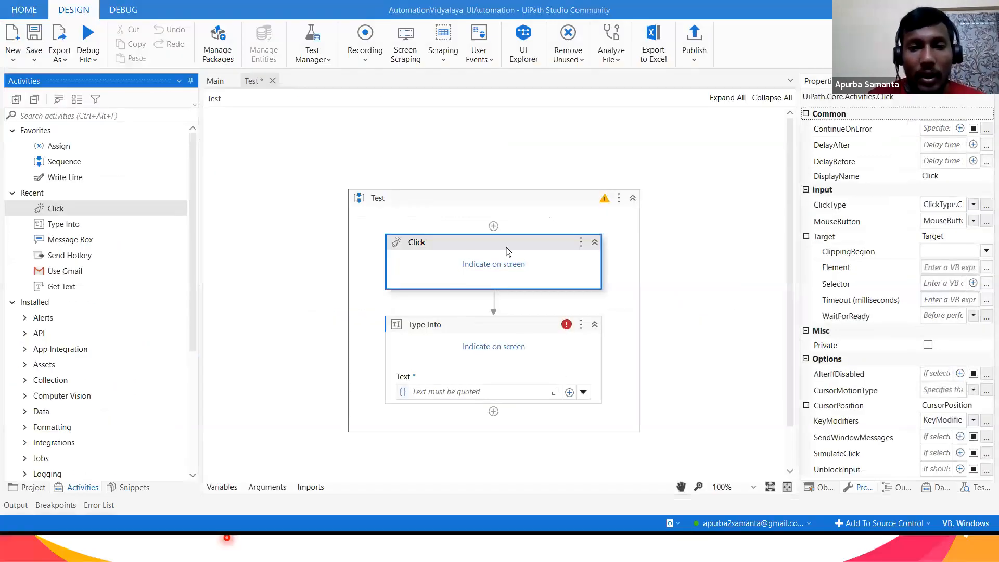
{"action": "left_click", "coordinate": [516, 326]}
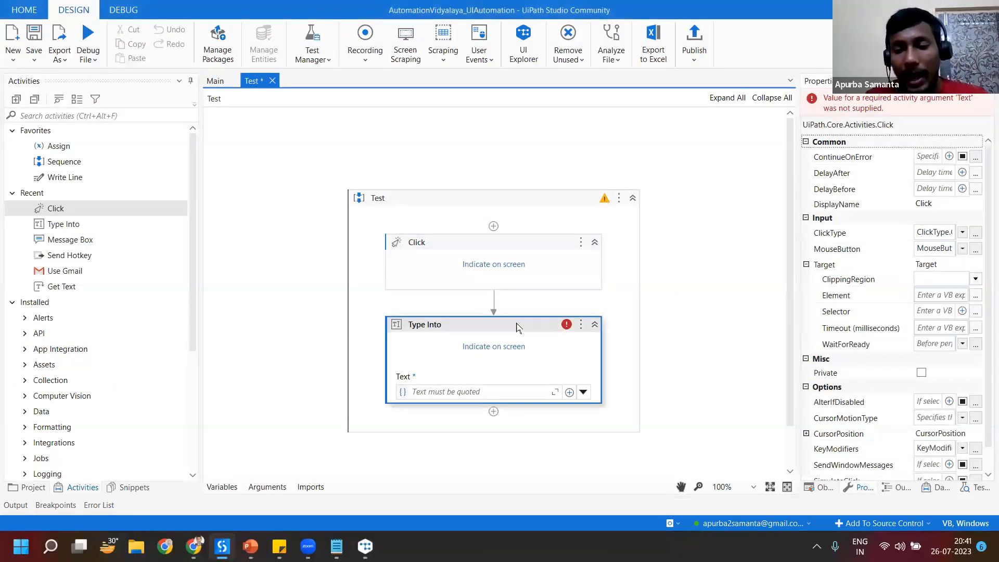
{"action": "key", "text": "Delete"}
{"action": "left_click", "coordinate": [550, 301]}
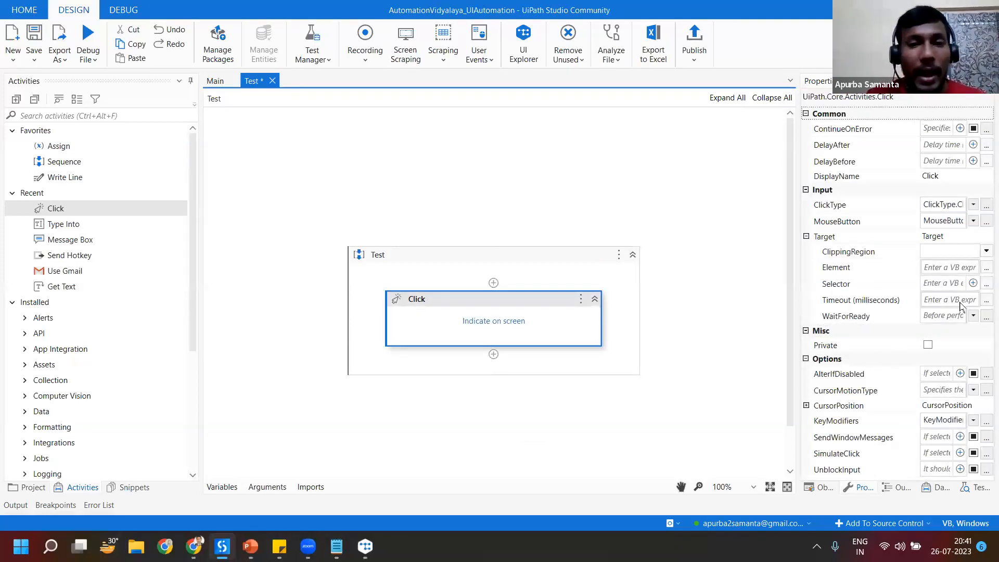
Step: Open the Click activity's Selector Editor and fill it with only the Facebook icon's selector copied from UI Explorer
{"action": "left_click", "coordinate": [985, 284]}
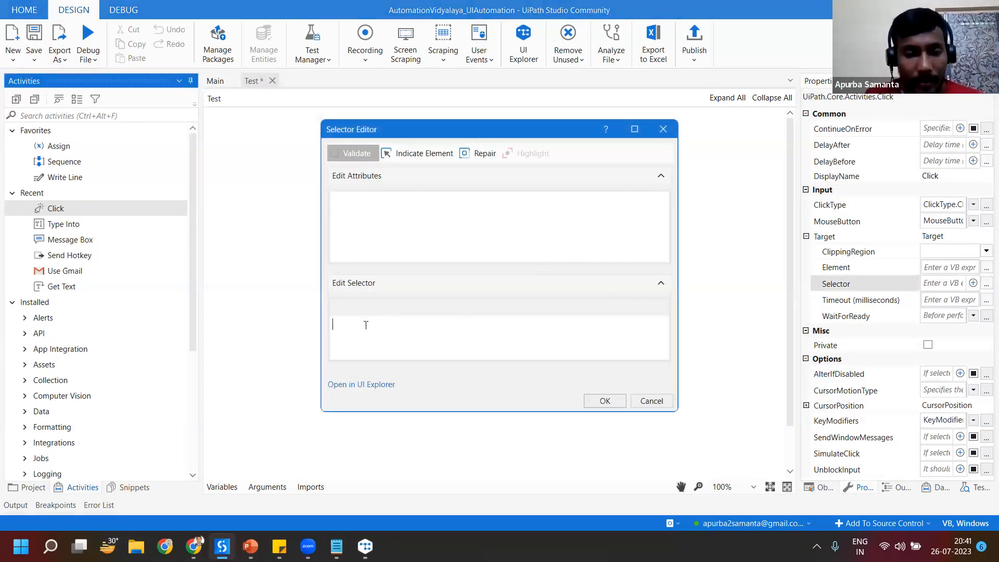
{"action": "type", "text": "https://www.uipath.com/resources/automation-analyst-reports/state-of-automation-professional-report"}
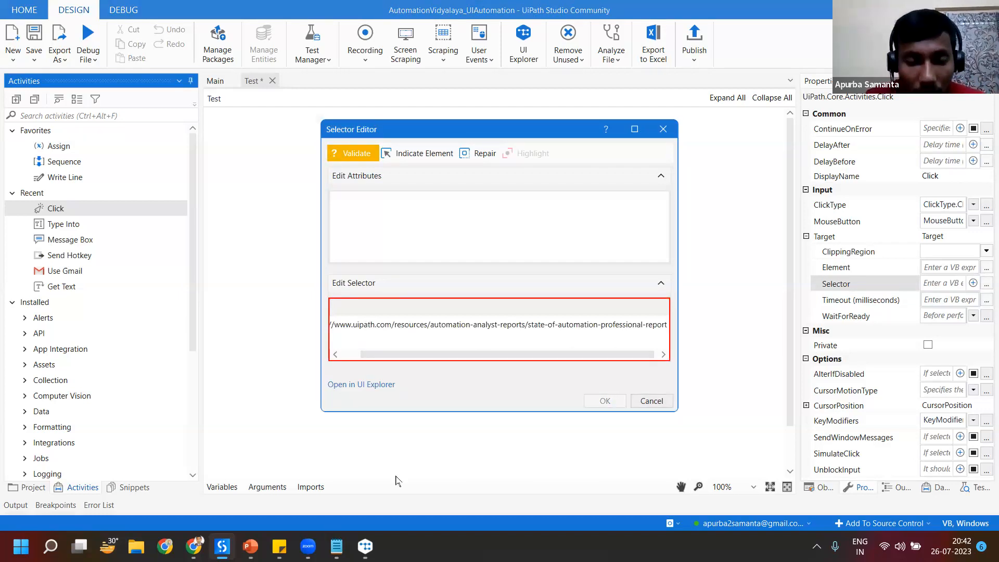
{"action": "left_click", "coordinate": [365, 547]}
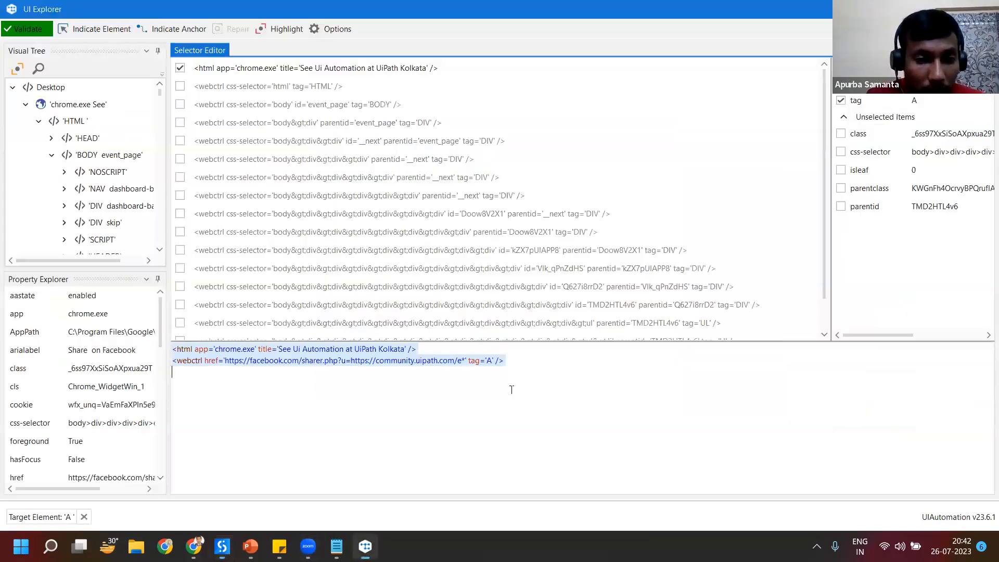
{"action": "left_click", "coordinate": [537, 366]}
{"action": "key", "text": "ctrl+a"}
{"action": "key", "text": "ctrl+c"}
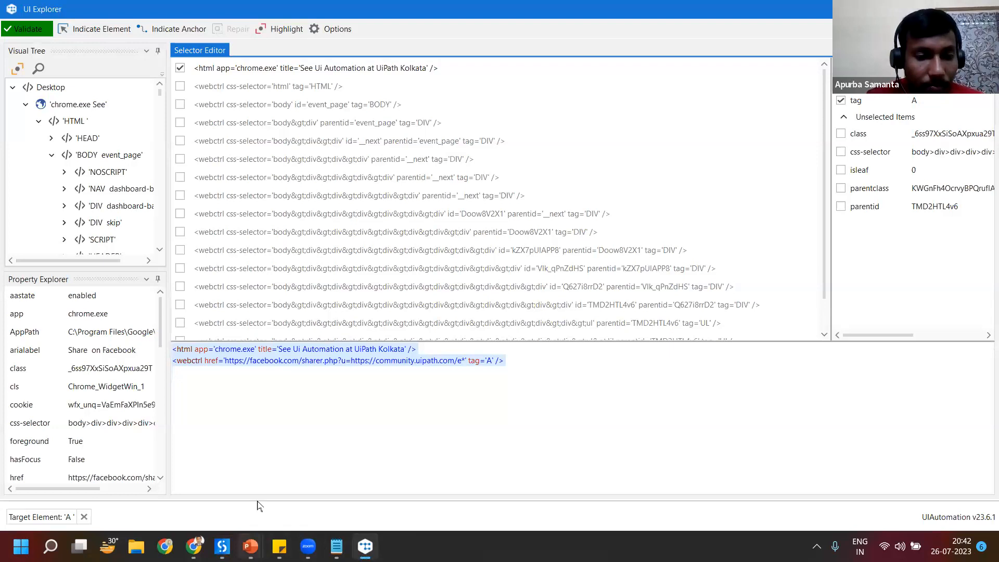
{"action": "left_click", "coordinate": [222, 546]}
{"action": "key", "text": "ctrl+a"}
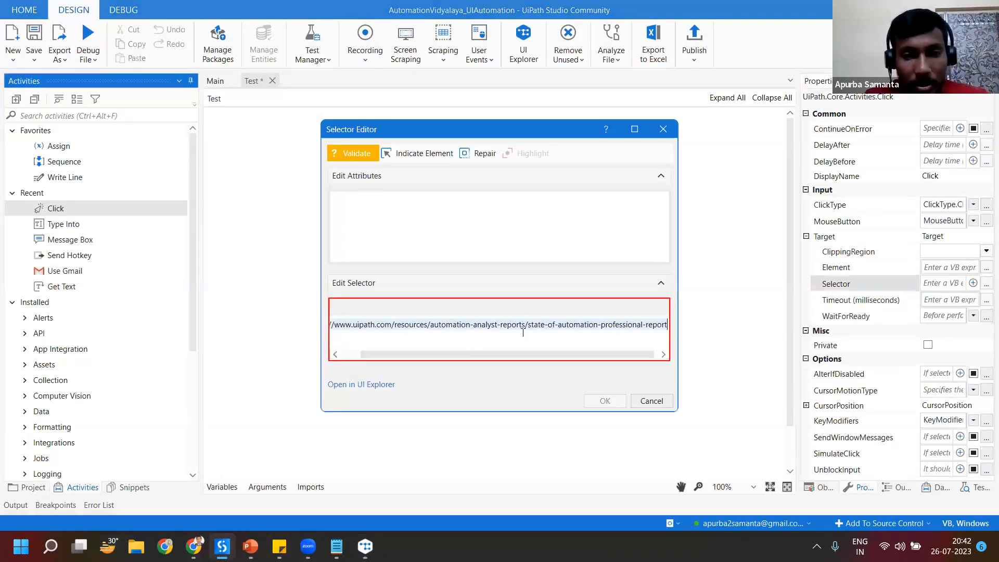
{"action": "key", "text": "Delete"}
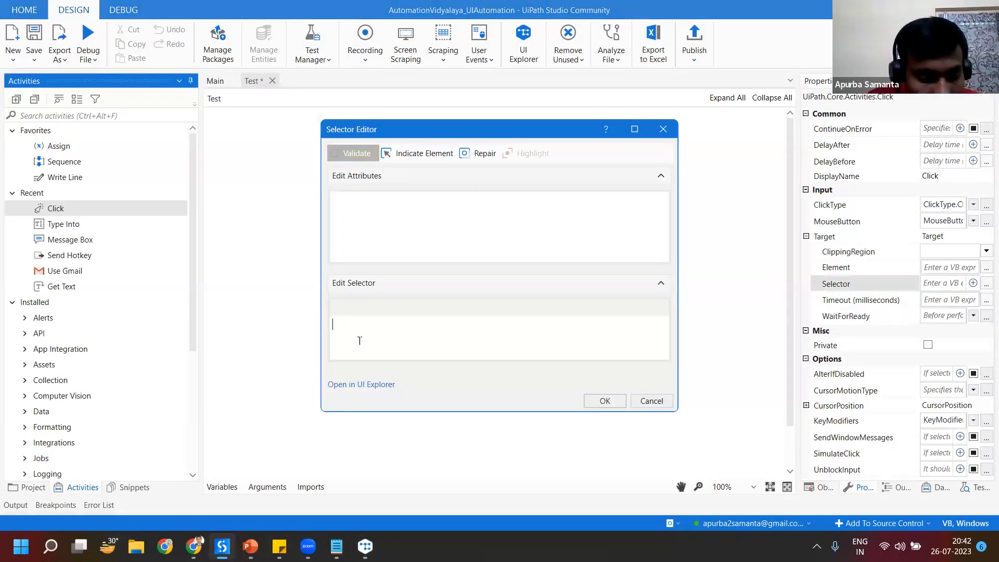
{"action": "key", "text": "ctrl+v"}
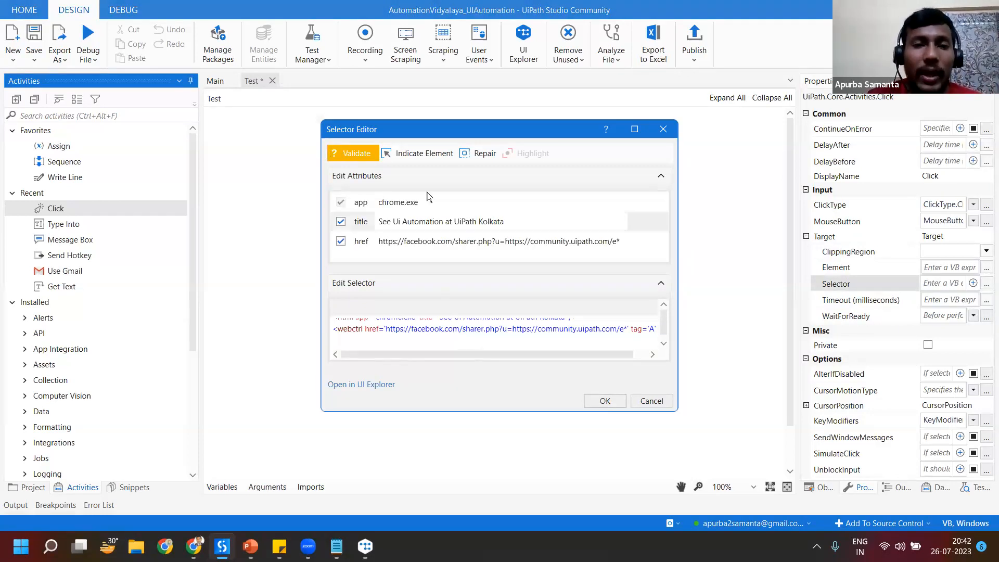
Step: Validate and highlight the pasted Facebook selector, and apply it to the Click activity
{"action": "left_click", "coordinate": [349, 158]}
{"action": "left_click", "coordinate": [529, 155]}
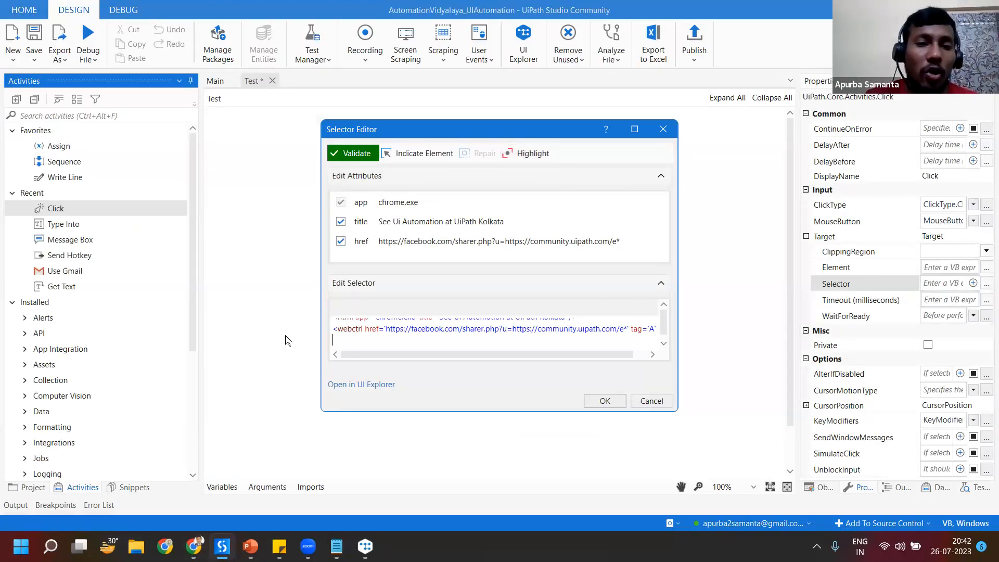
{"action": "left_click", "coordinate": [605, 401]}
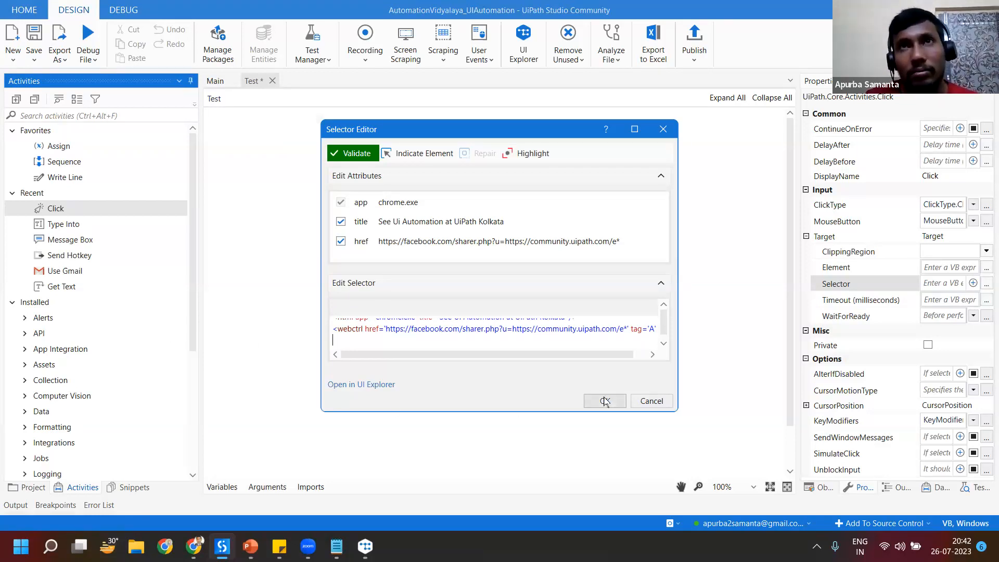
{"action": "left_click", "coordinate": [604, 401]}
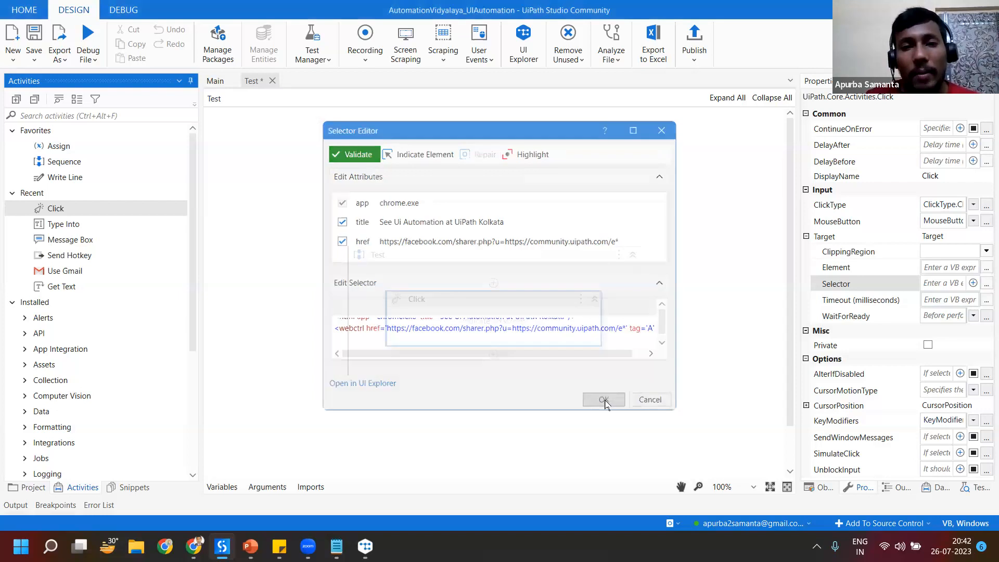
Step: Debug the Test workflow so it clicks the Facebook icon, and view the resulting Facebook page in Chrome
{"action": "left_click", "coordinate": [82, 36]}
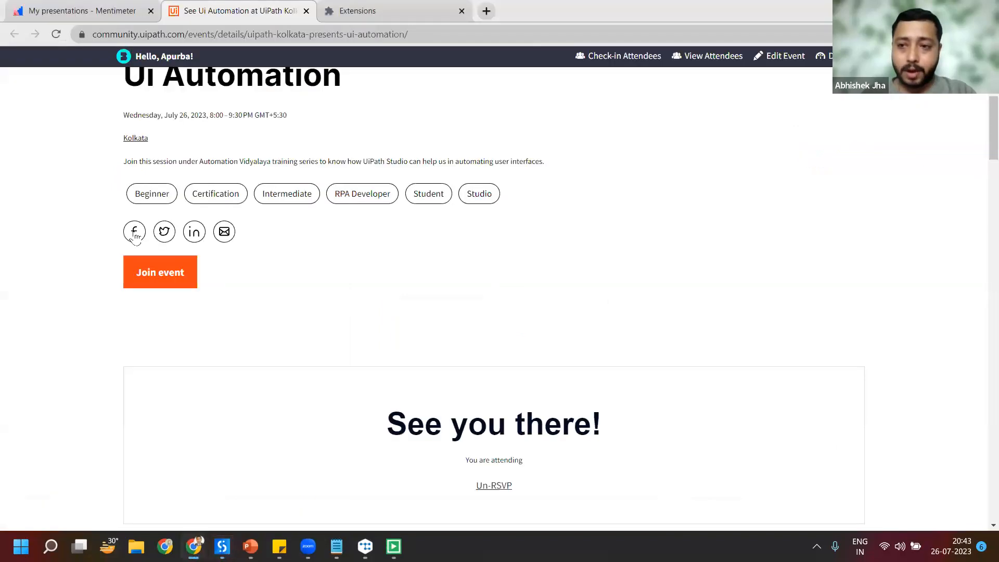
{"action": "left_click", "coordinate": [134, 234]}
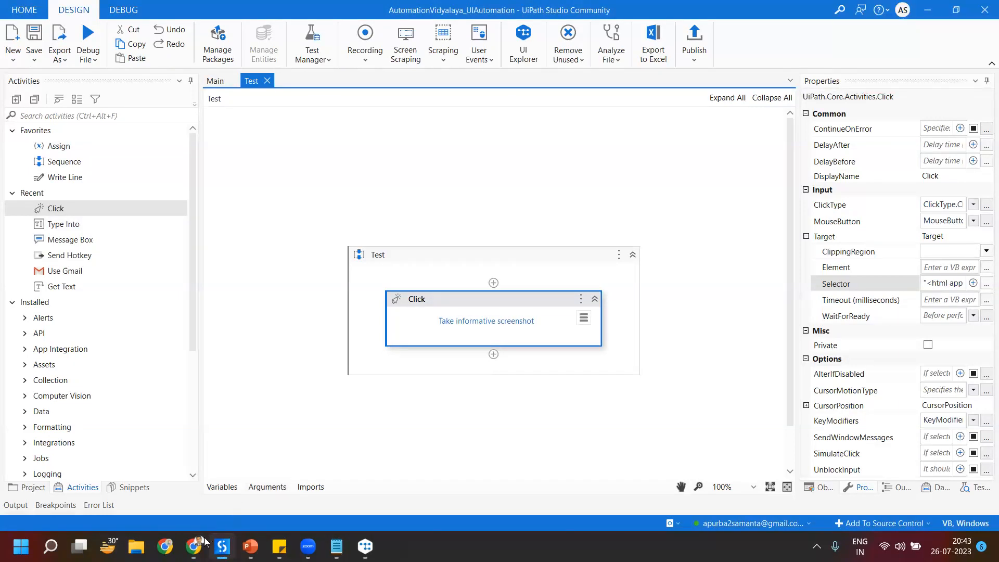
{"action": "mouse_move", "coordinate": [202, 542]}
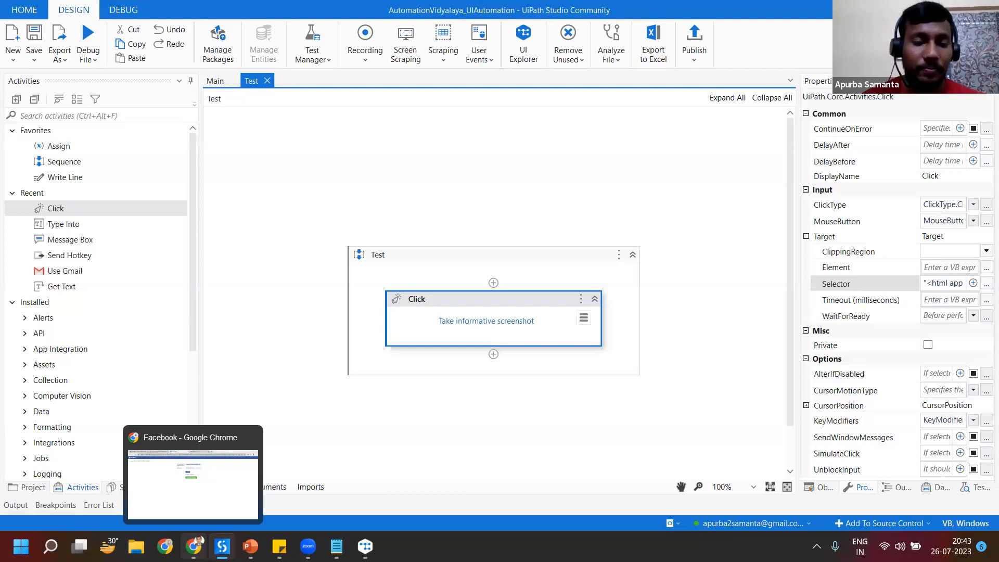
{"action": "left_click", "coordinate": [229, 490]}
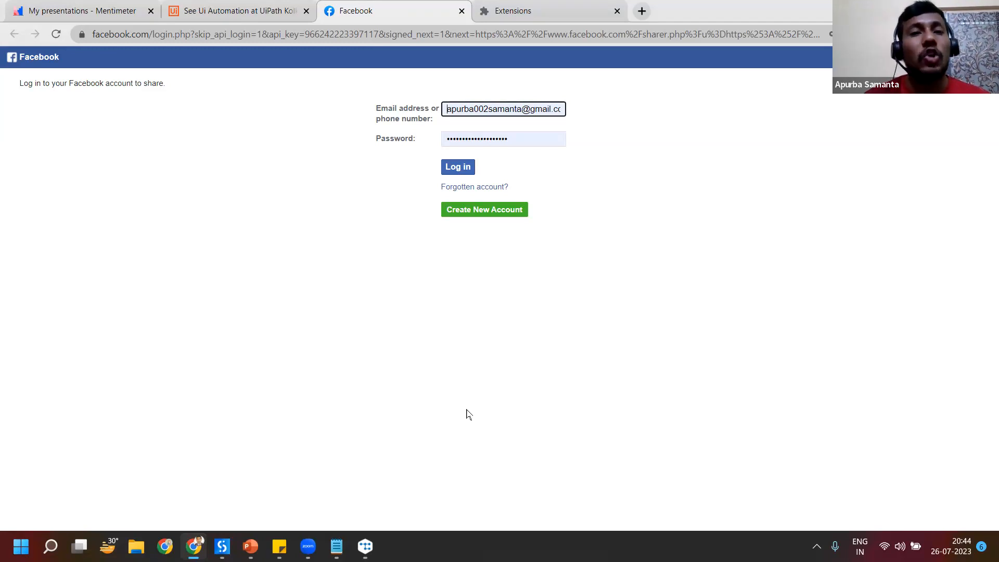
Step: Open the Facebook share link manually from the event page, compare the two Facebook tabs, and return to the event page
{"action": "left_click", "coordinate": [272, 7]}
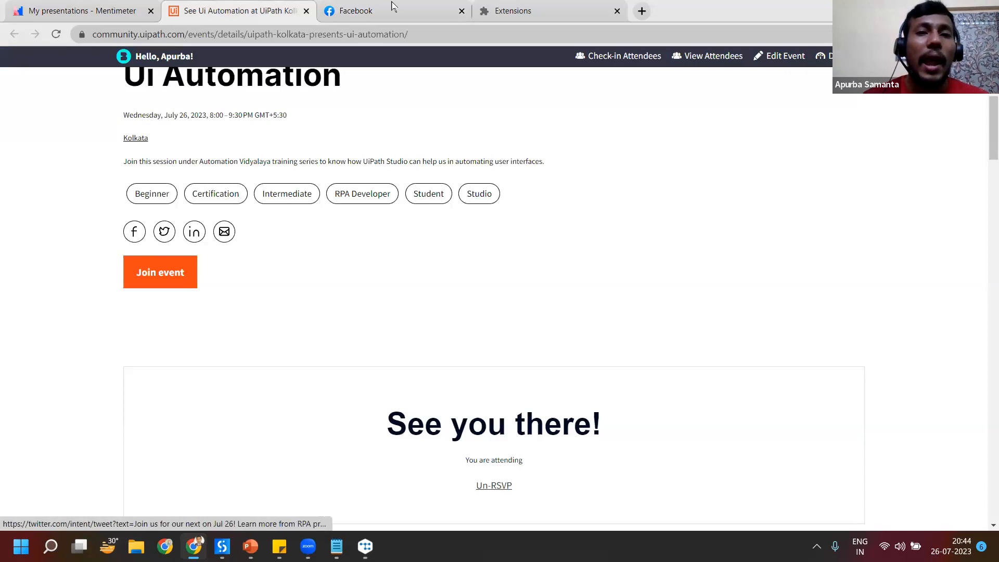
{"action": "left_click", "coordinate": [134, 231]}
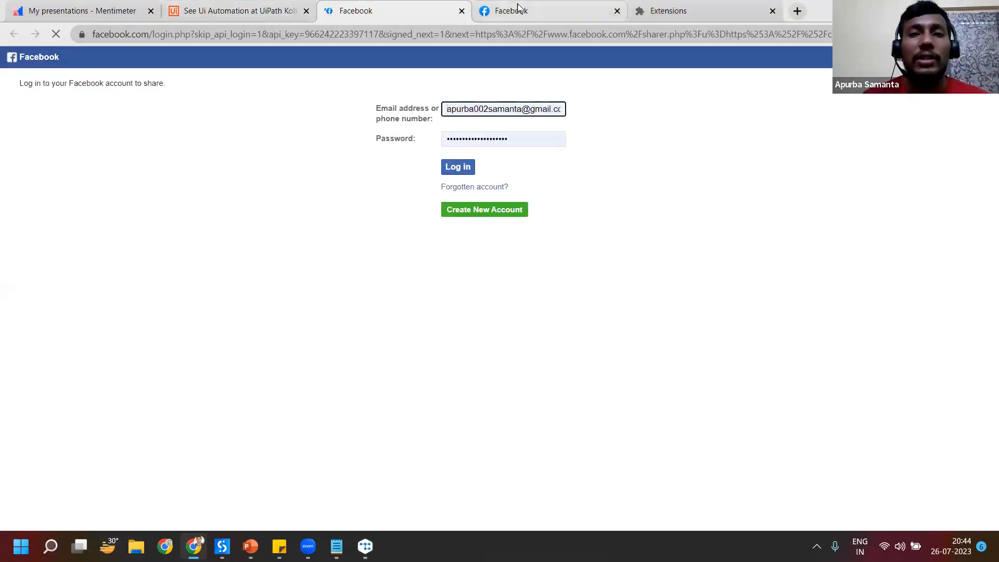
{"action": "left_click", "coordinate": [562, 8]}
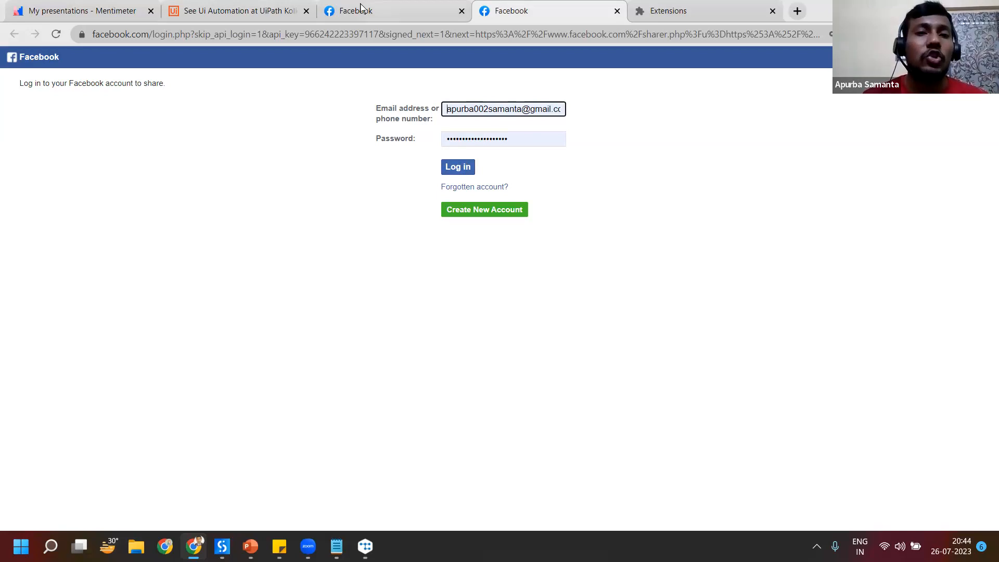
{"action": "left_click", "coordinate": [263, 6]}
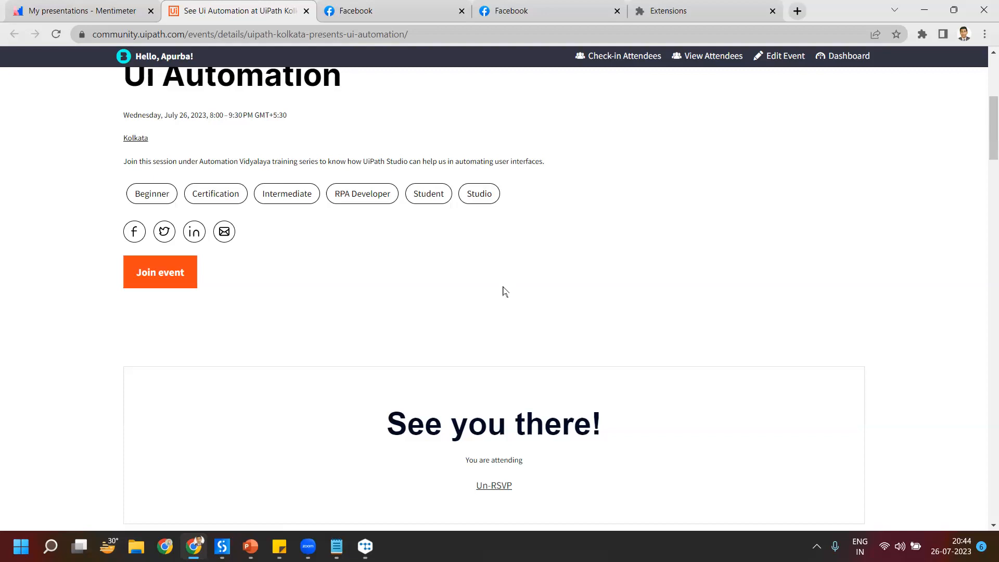
Step: Review the Click activity's selector in UiPath Studio's Selector Editor and close the editor without applying changes
{"action": "left_click", "coordinate": [365, 546]}
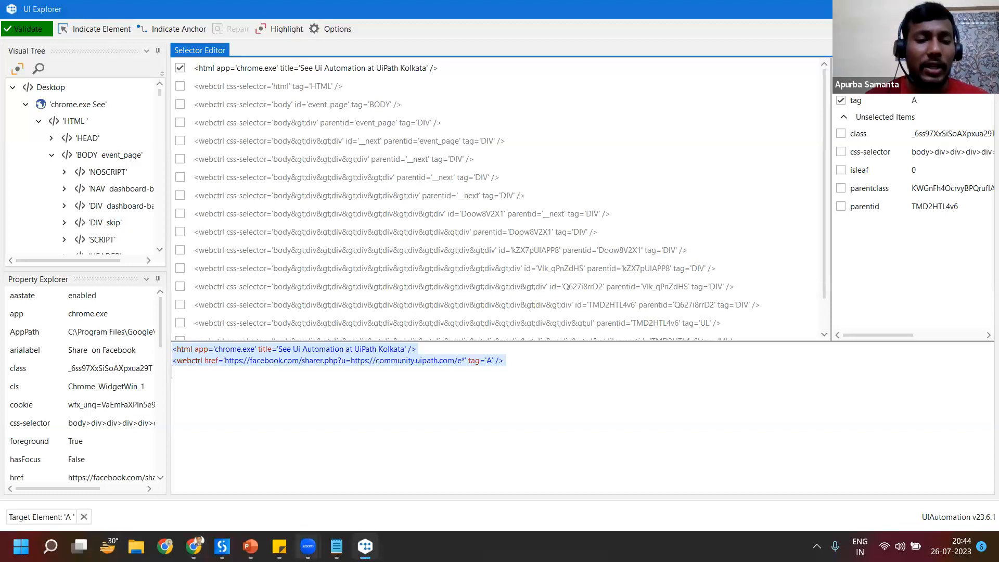
{"action": "left_click", "coordinate": [222, 546]}
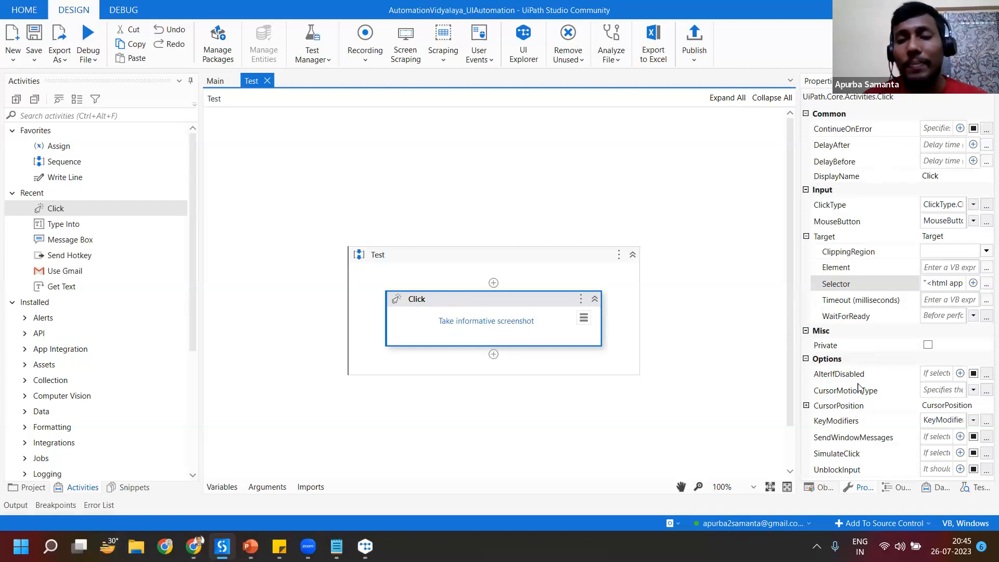
{"action": "left_click", "coordinate": [985, 285]}
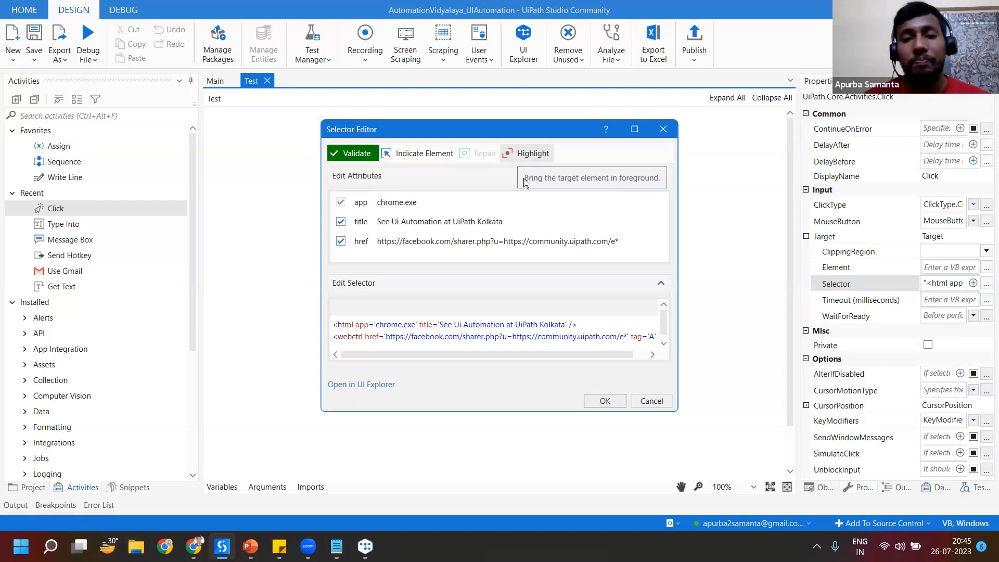
{"action": "left_click", "coordinate": [651, 401]}
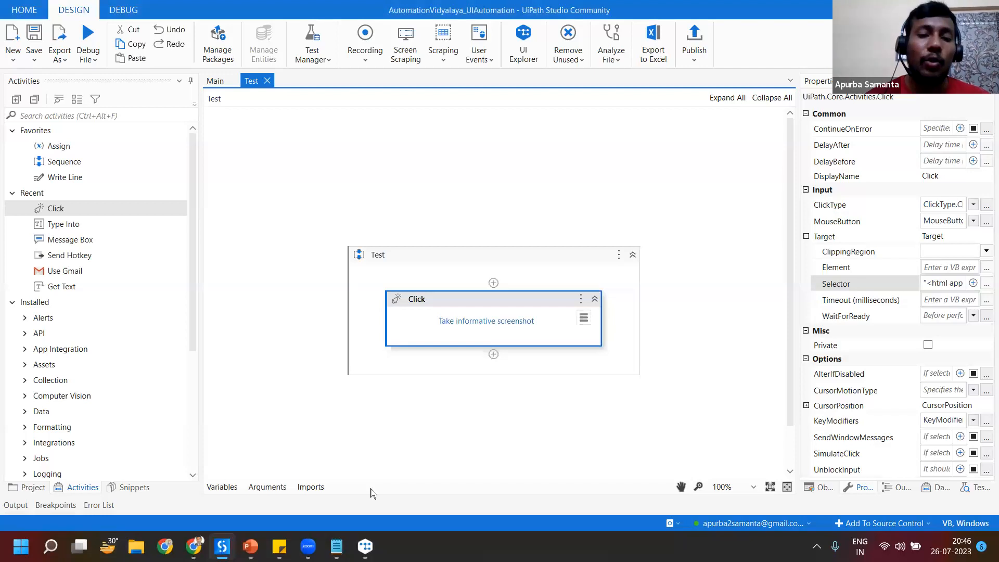
Step: From UI Explorer, start indicating an element with delayed selection, switch to the event page in Chrome, and indicate the row of event tags
{"action": "mouse_move", "coordinate": [369, 541]}
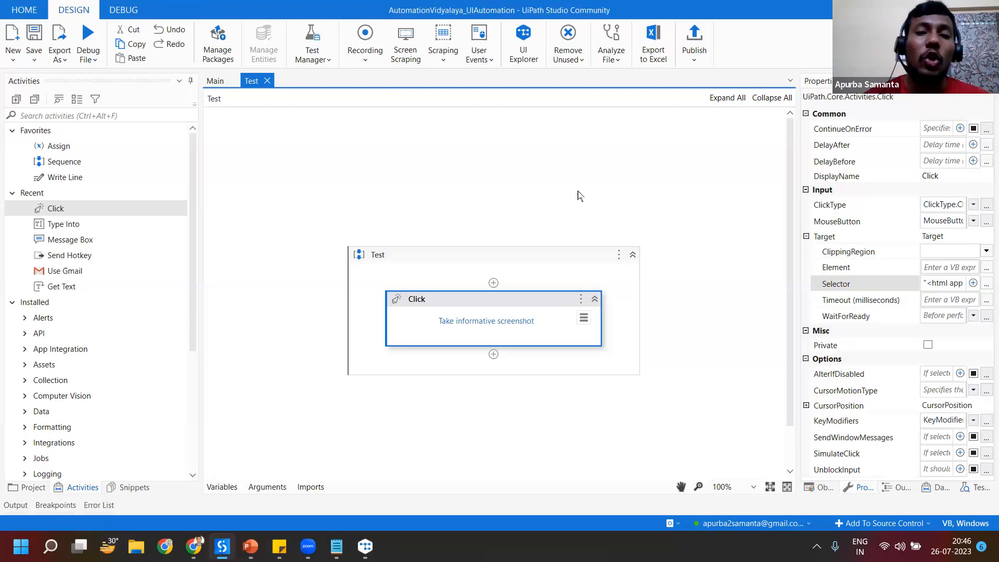
{"action": "mouse_move", "coordinate": [254, 545]}
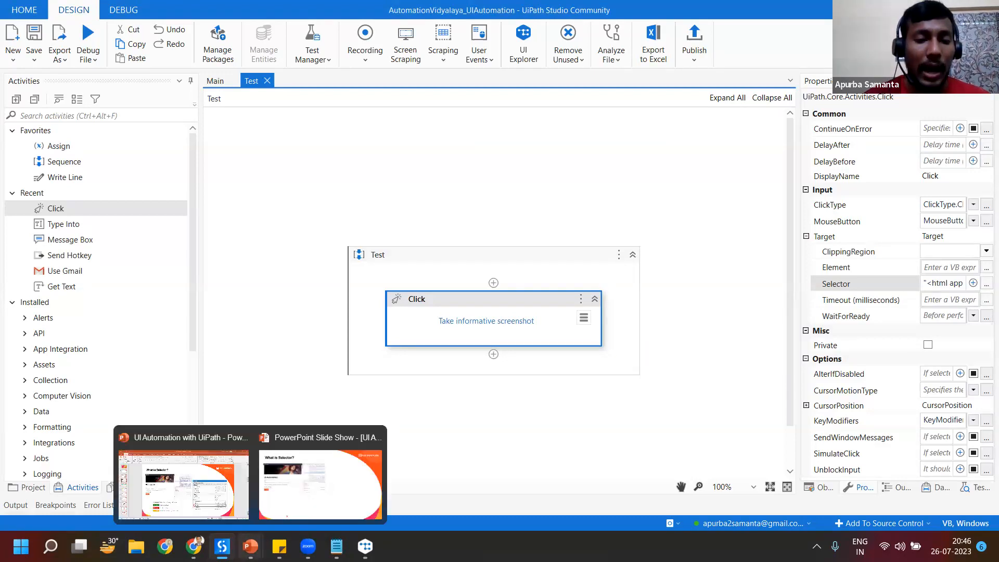
{"action": "left_click", "coordinate": [183, 481]}
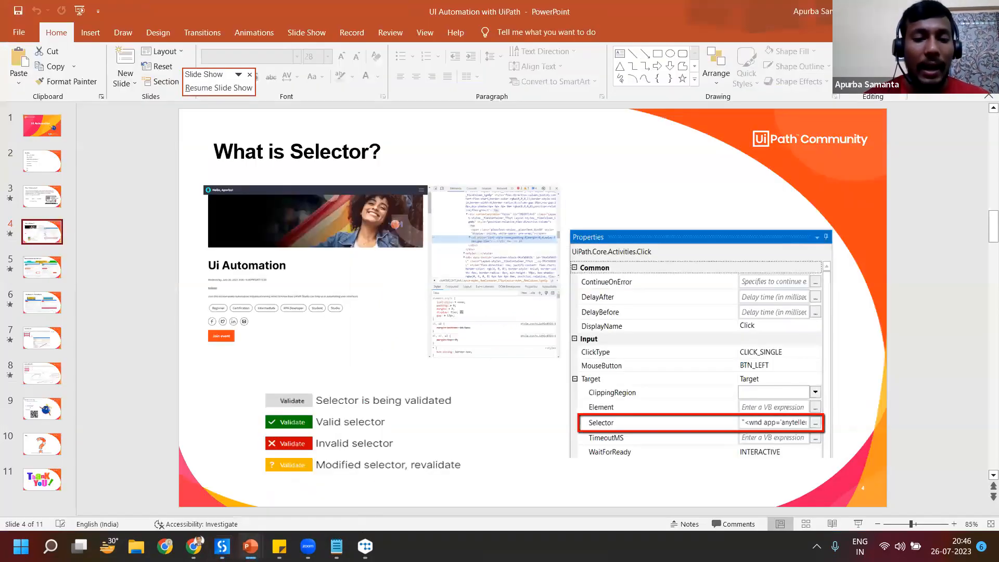
{"action": "left_click", "coordinate": [365, 546]}
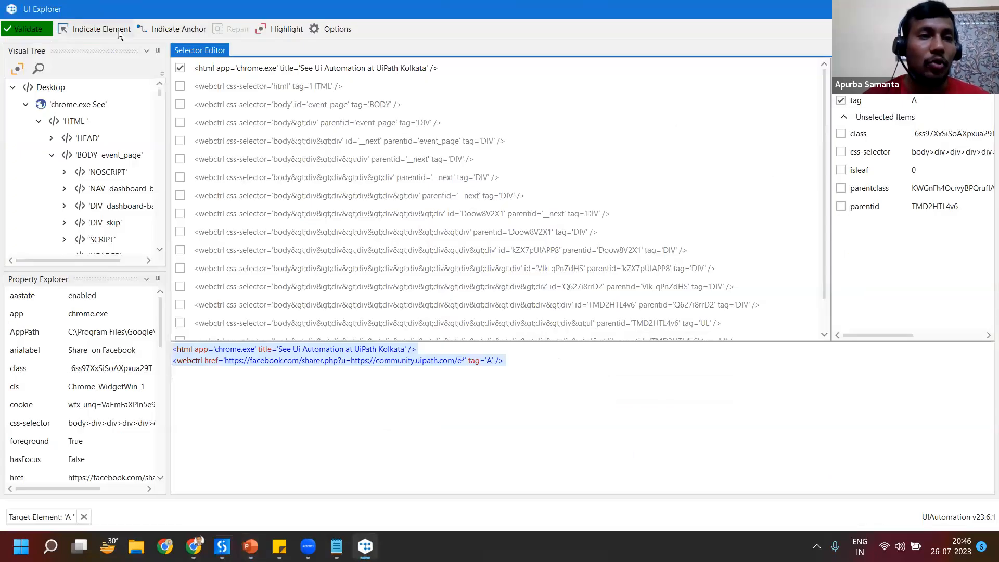
{"action": "left_click", "coordinate": [119, 32]}
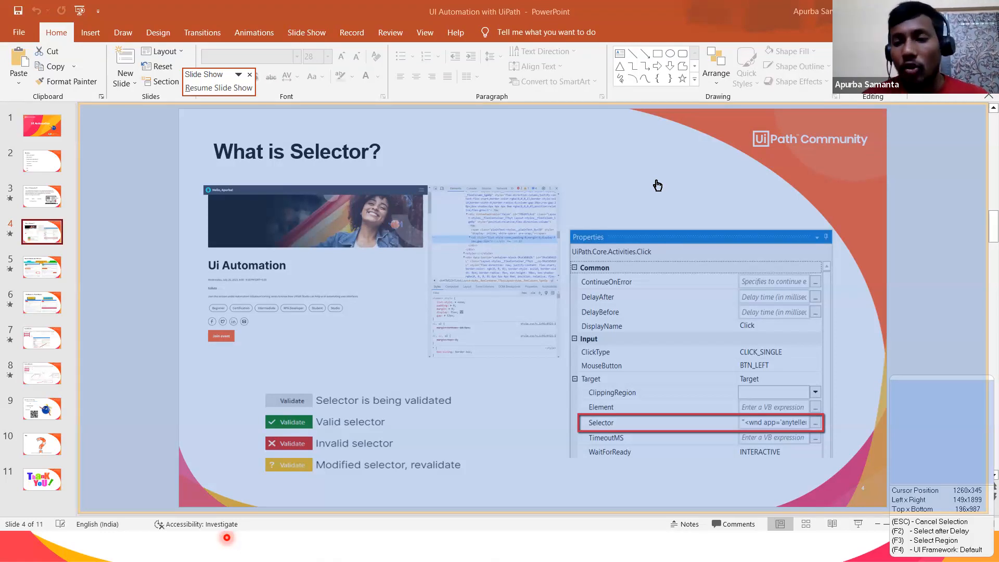
{"action": "key", "text": "F2"}
{"action": "left_click", "coordinate": [194, 546]}
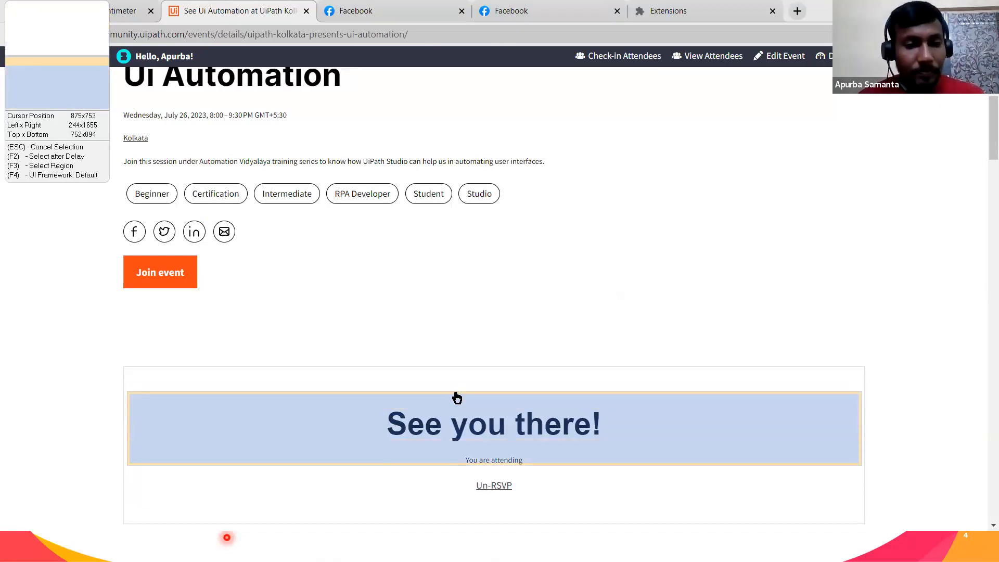
{"action": "key", "text": "alt+Tab"}
{"action": "key", "text": "alt+Tab"}
{"action": "key", "text": "alt+Tab"}
{"action": "key", "text": "alt+Tab"}
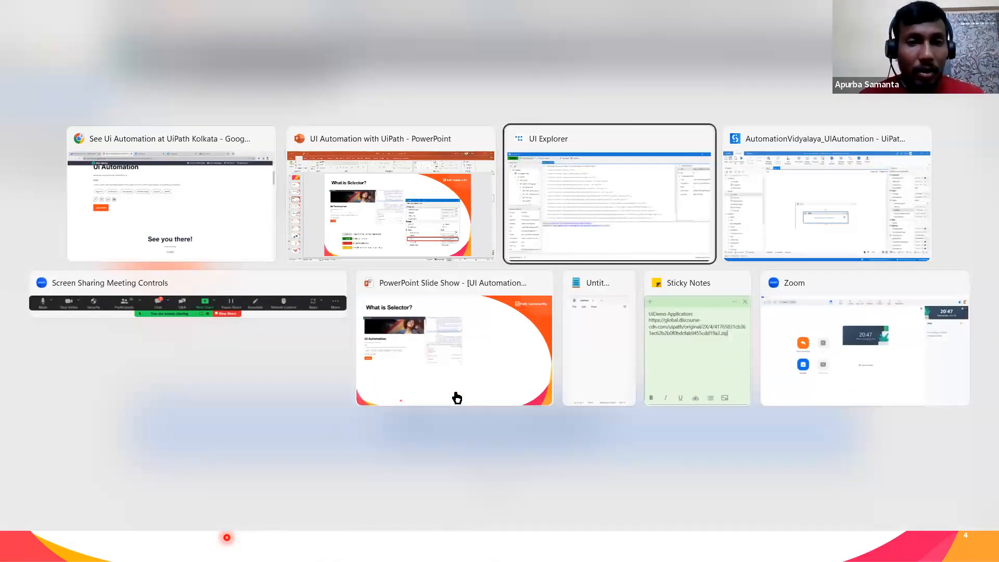
{"action": "key", "text": "alt+Tab"}
{"action": "key", "text": "alt+Tab"}
{"action": "key", "text": "alt+Tab"}
{"action": "key", "text": "alt+Tab"}
{"action": "key", "text": "alt+Tab"}
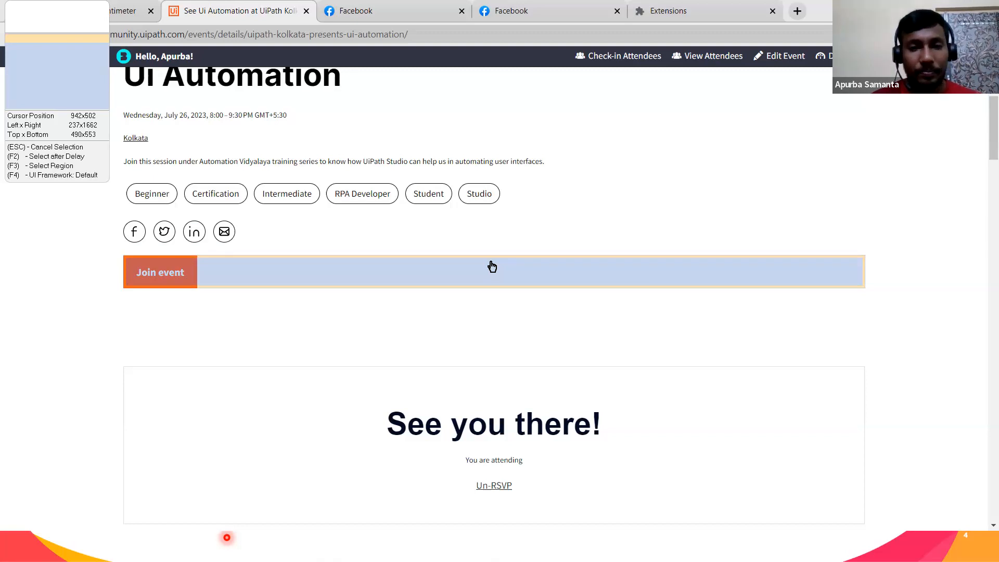
{"action": "left_click", "coordinate": [494, 194]}
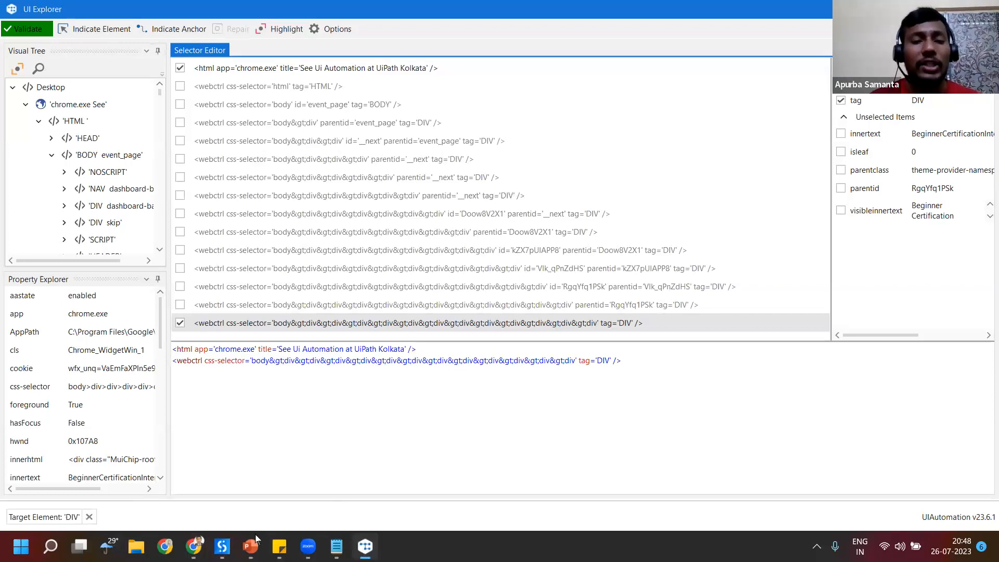
Step: Switch to the PowerPoint slide show, reveal the Validate button states on "What is Selector?", and advance to "Dynamic Selector with Wild Cards"
{"action": "mouse_move", "coordinate": [250, 545]}
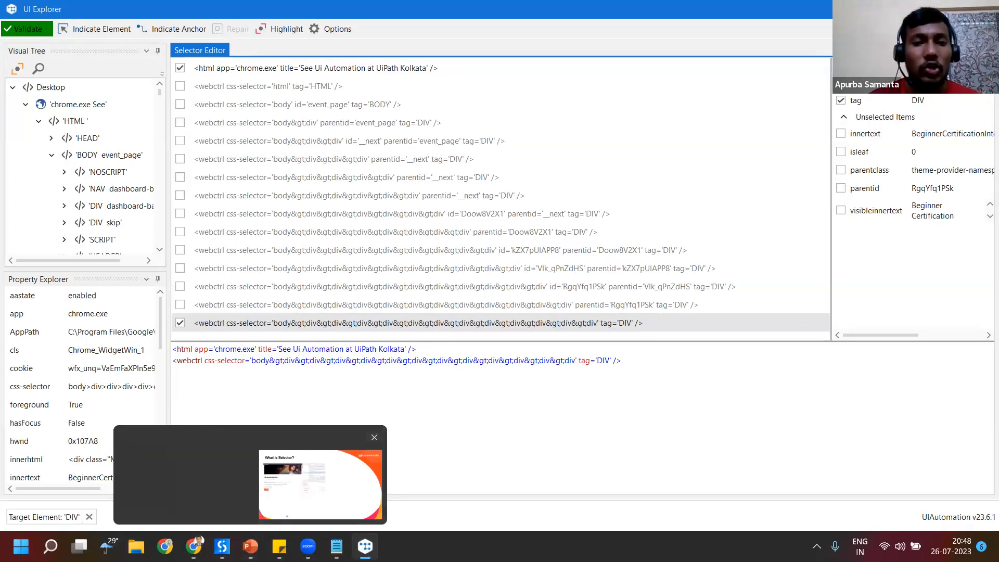
{"action": "left_click", "coordinate": [308, 495]}
{"action": "left_click", "coordinate": [568, 388]}
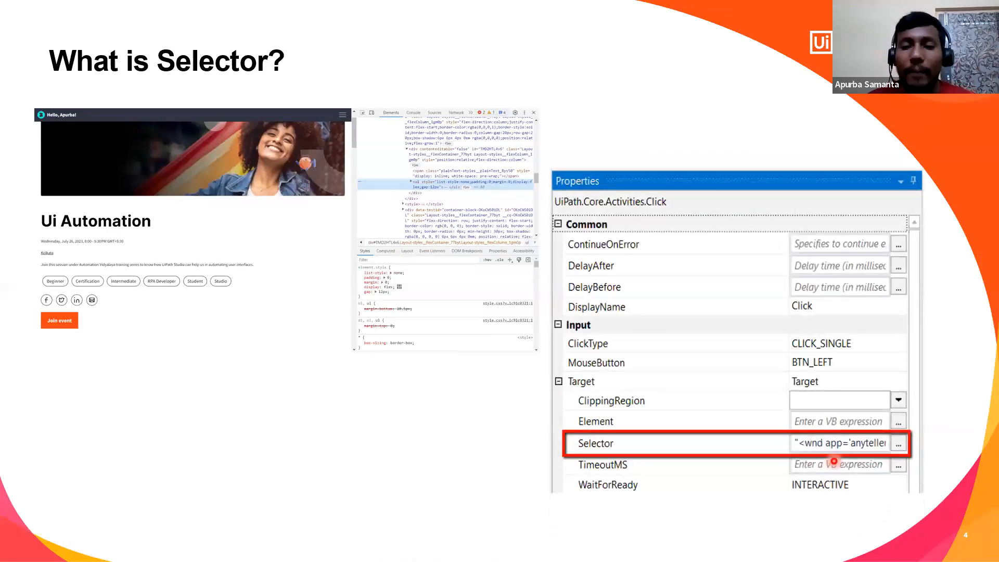
{"action": "left_click", "coordinate": [818, 461]}
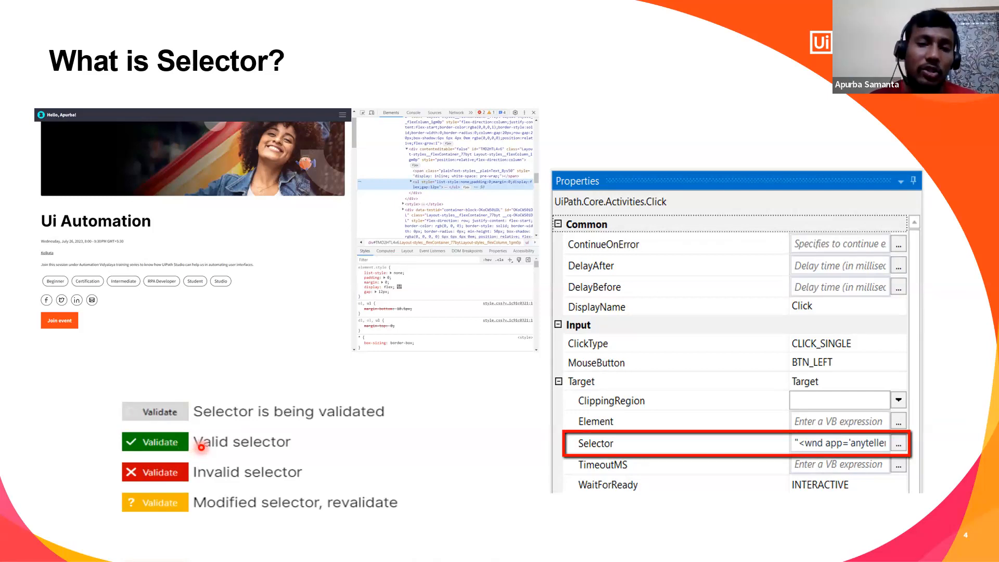
{"action": "key", "text": "Right"}
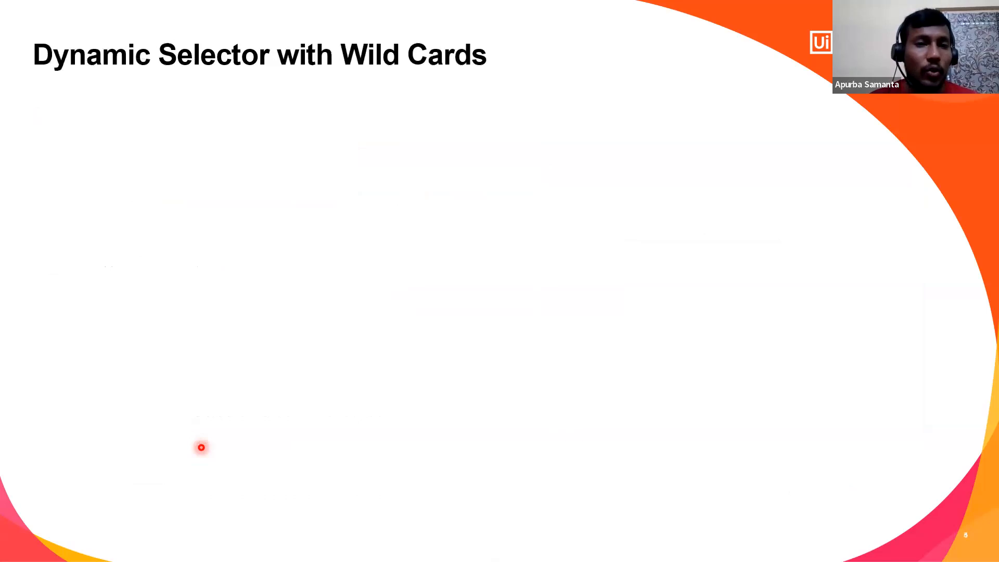